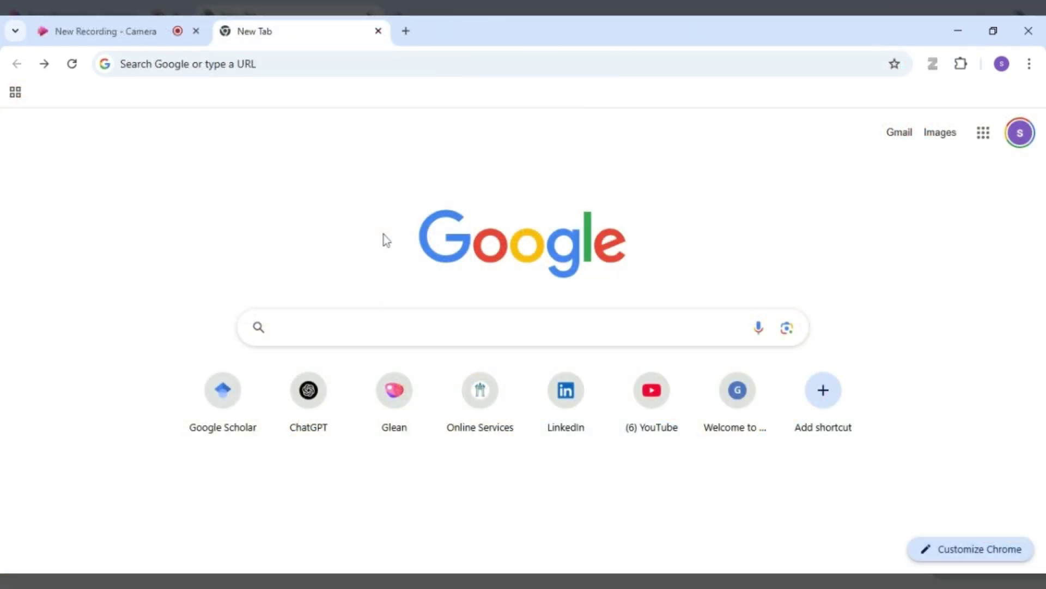
# Open Google My Maps through a web search for "Google my maps" and create a new map
pyautogui.write('Go')
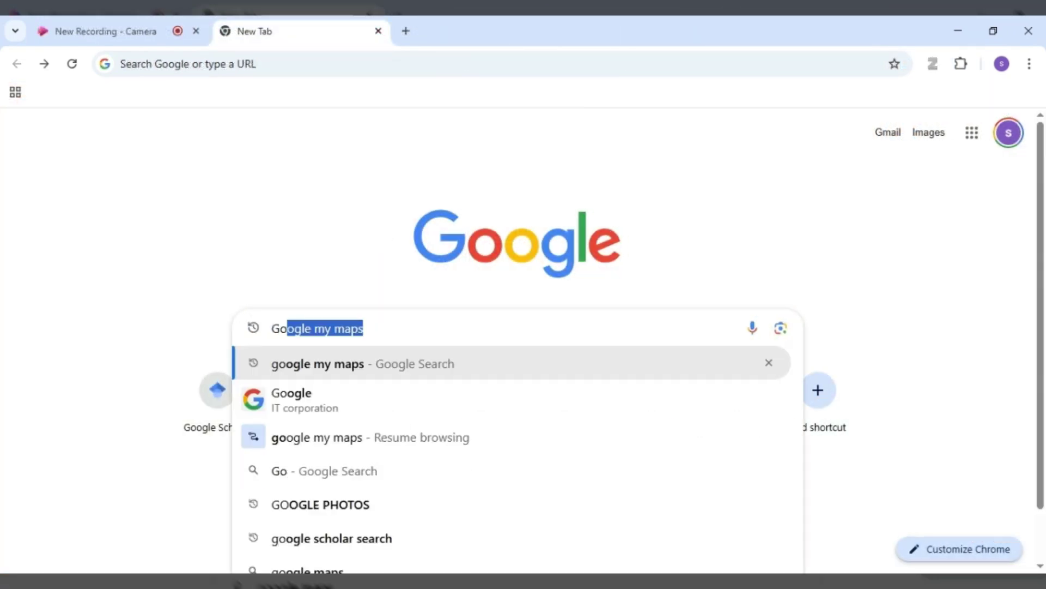
pyautogui.write('ogle m')
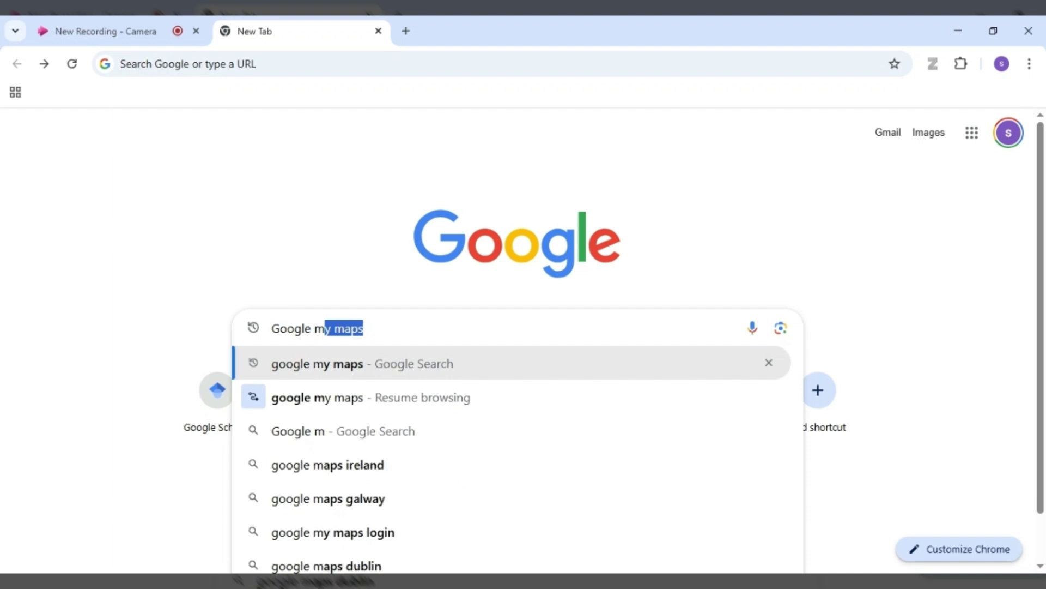
pyautogui.write('y maps')
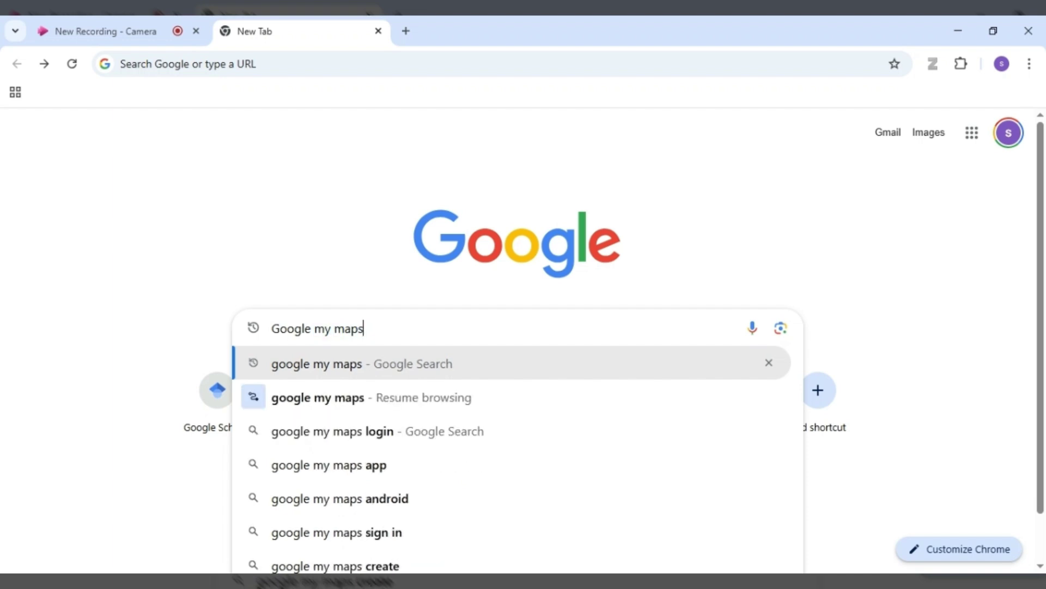
pyautogui.press('Return')
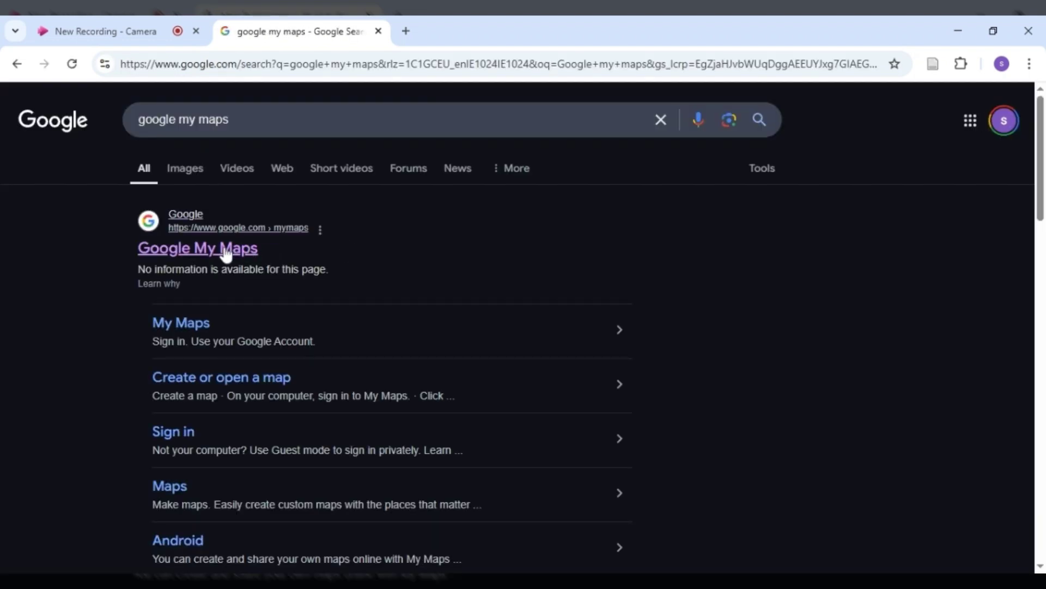
pyautogui.click(225, 251)
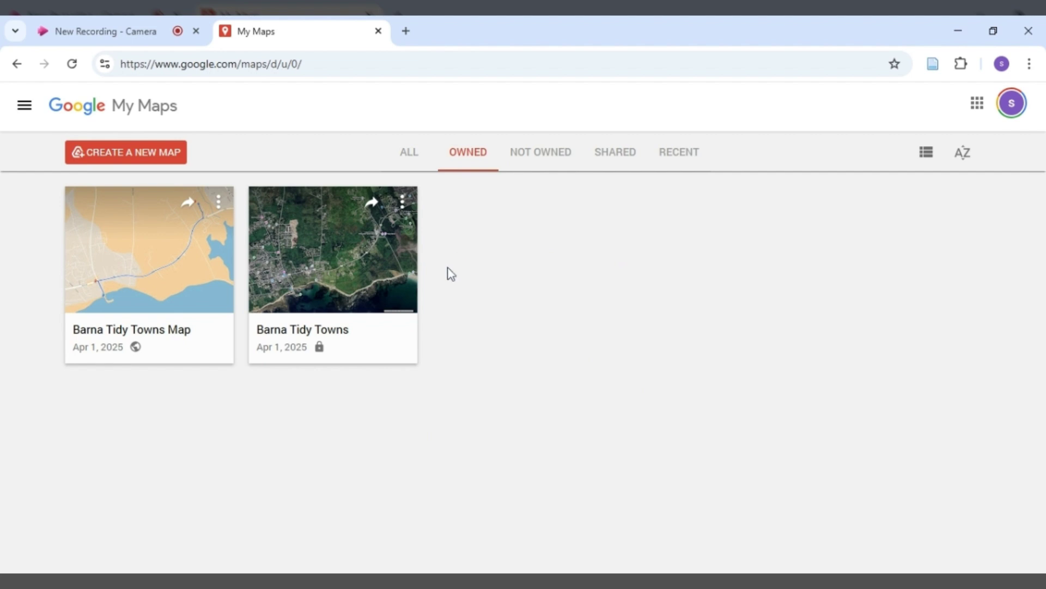
pyautogui.click(133, 157)
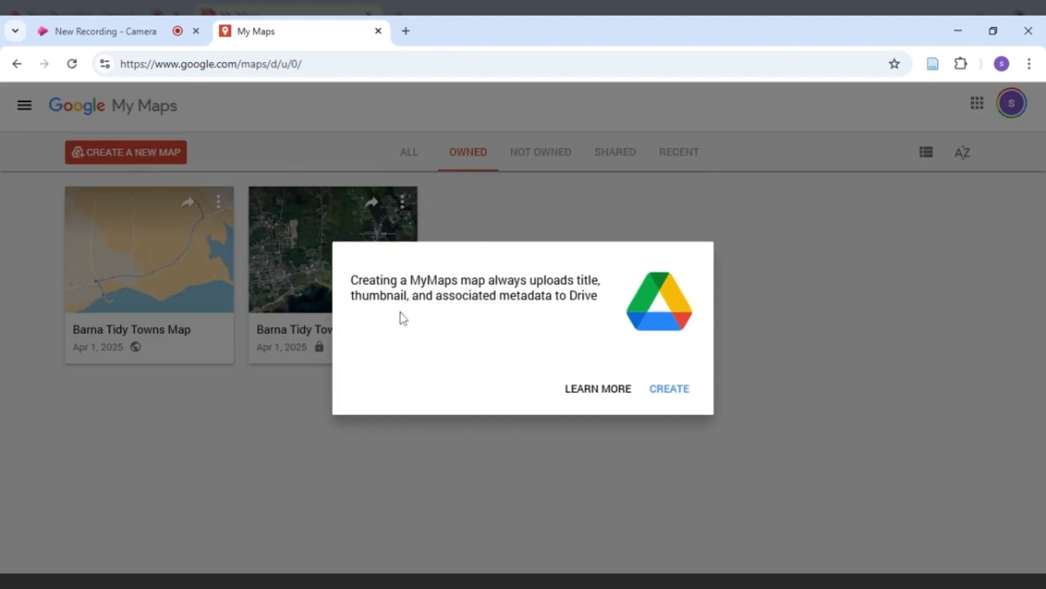
pyautogui.click(679, 401)
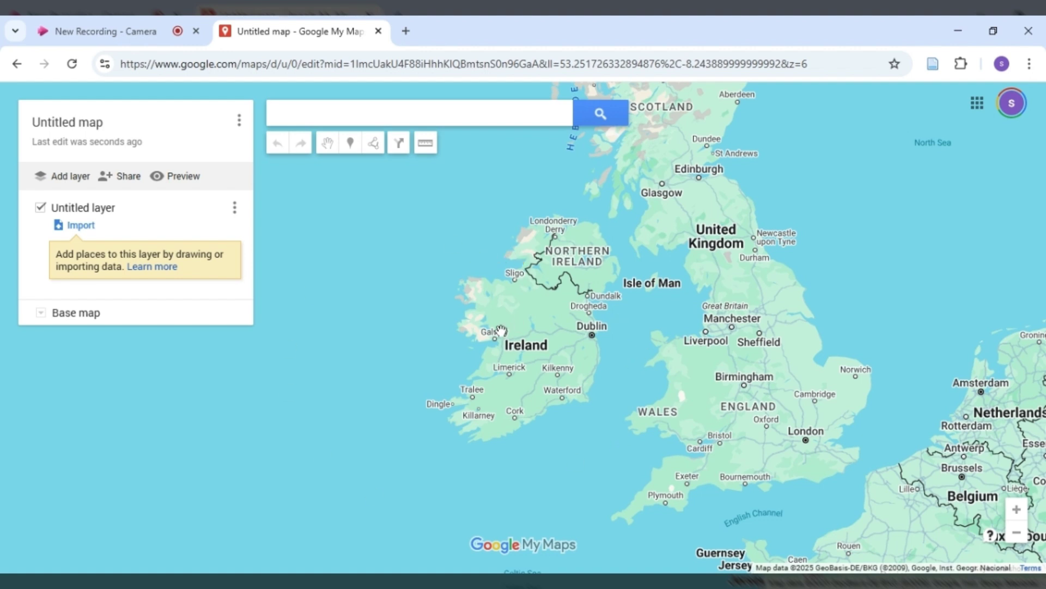
# Bring the map to Barna by searching for "barna galway", and remove the search result from the map
pyautogui.scroll(3, 501, 330)
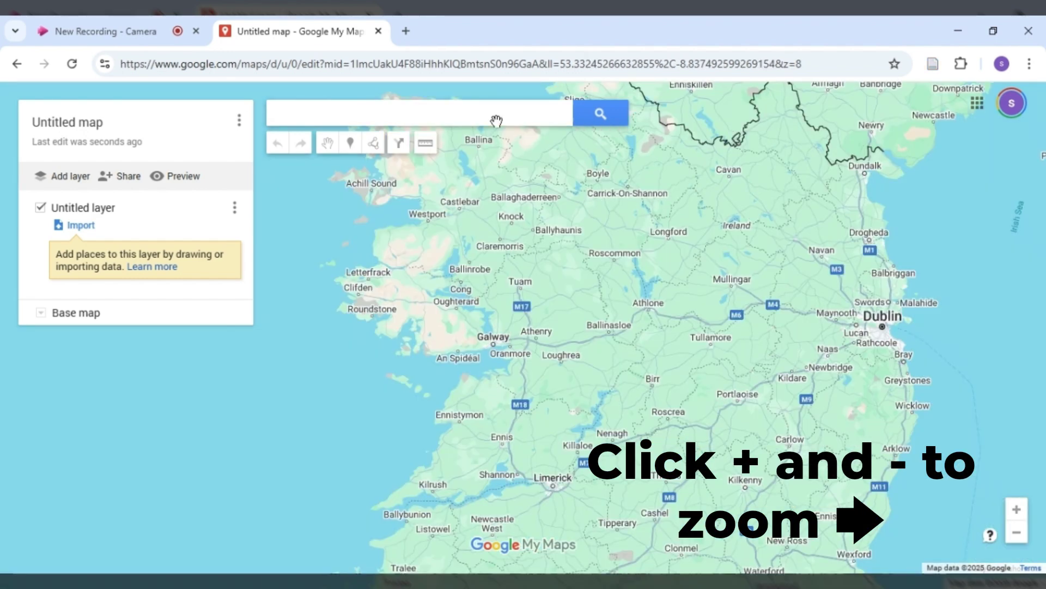
pyautogui.click(497, 121)
pyautogui.write('ba')
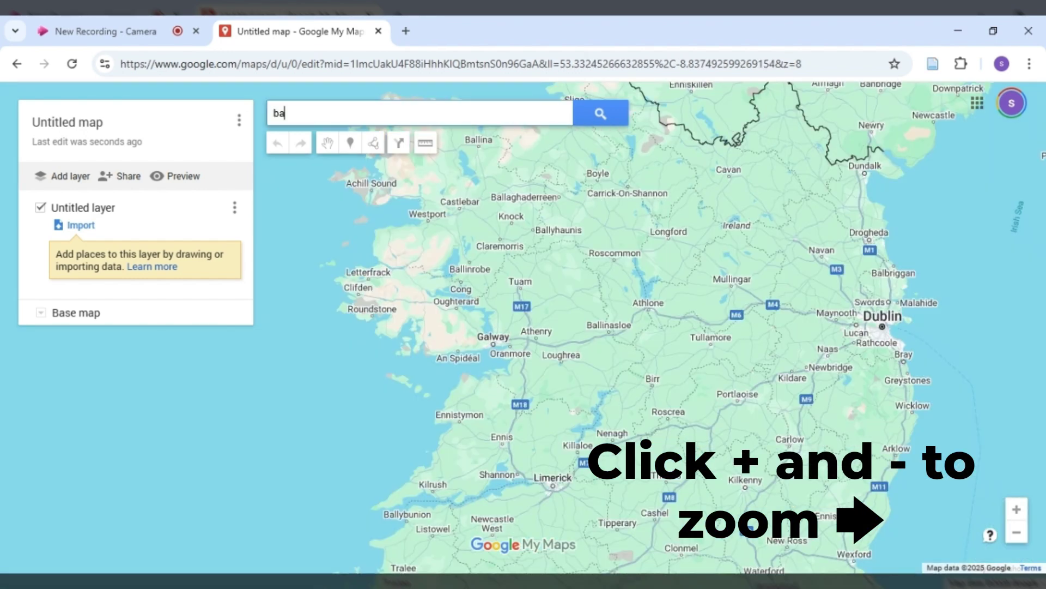
pyautogui.write('rna ga')
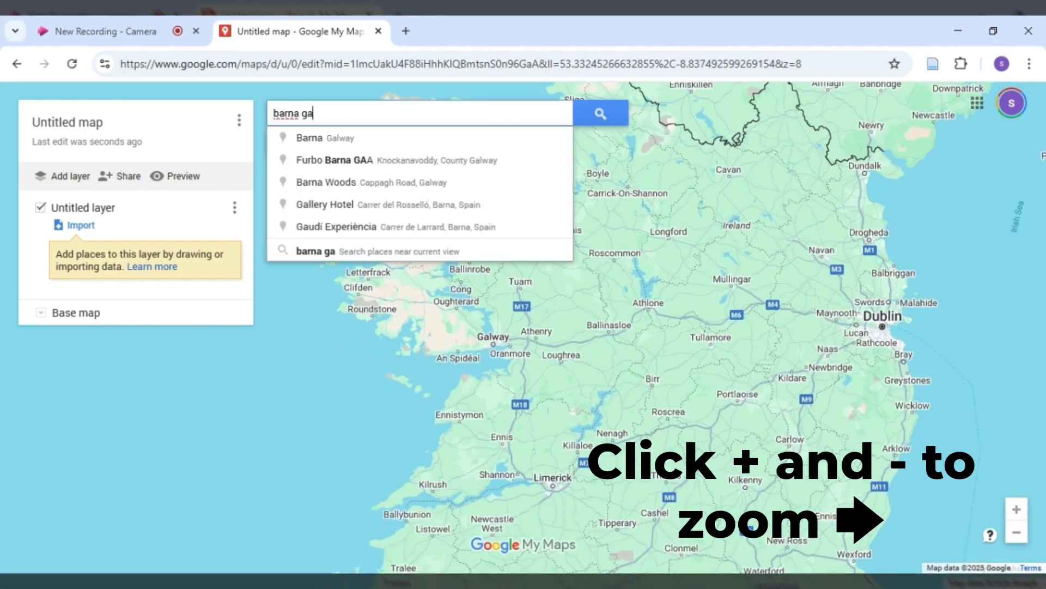
pyautogui.write('lway')
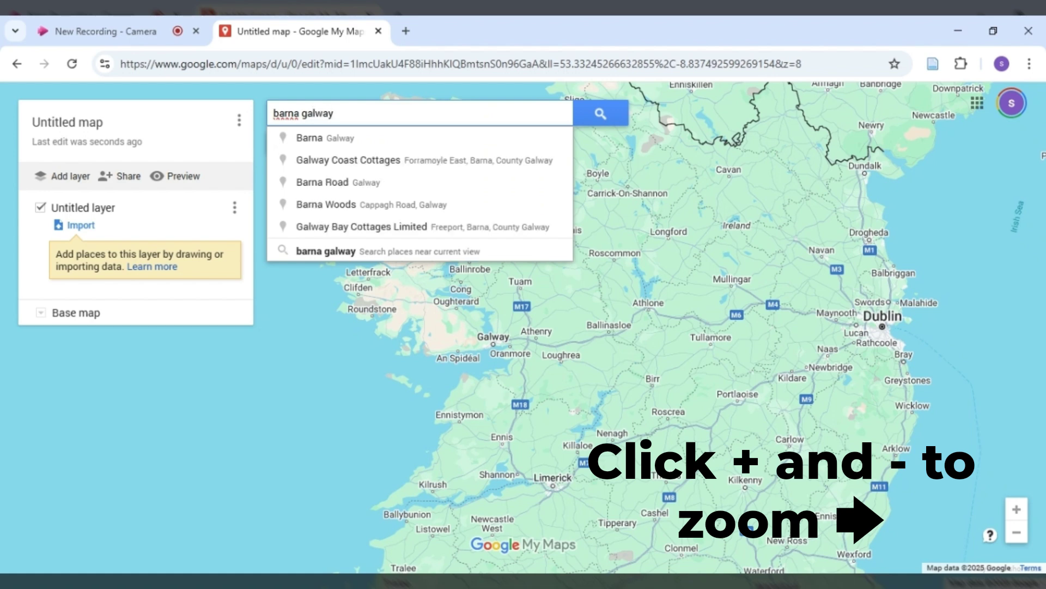
pyautogui.press('Return')
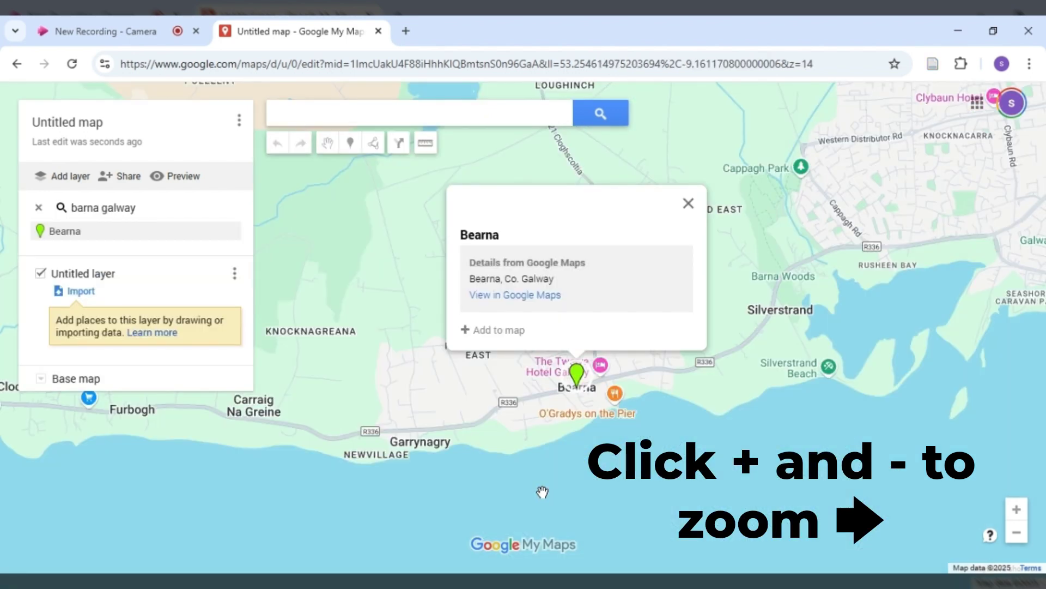
pyautogui.click(688, 203)
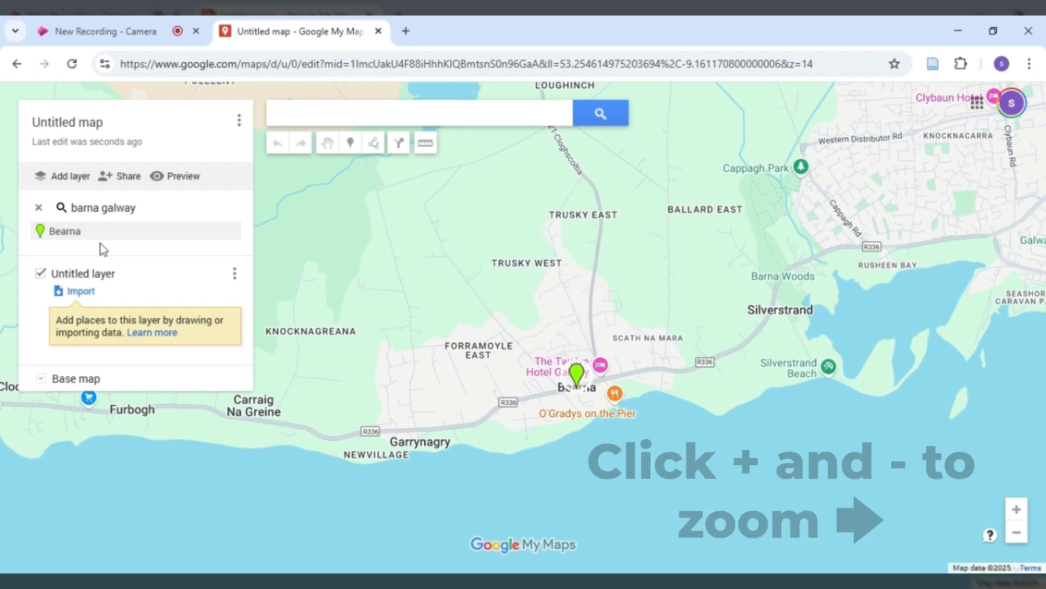
pyautogui.click(38, 208)
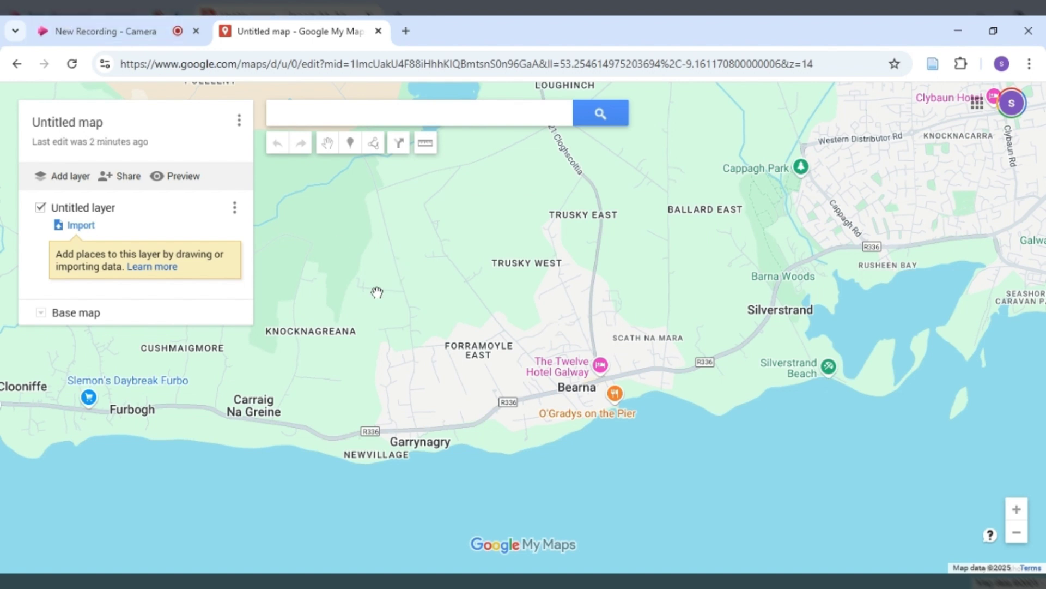
# Set the map title to "Barna Tidy Towns" and save it
pyautogui.click(80, 129)
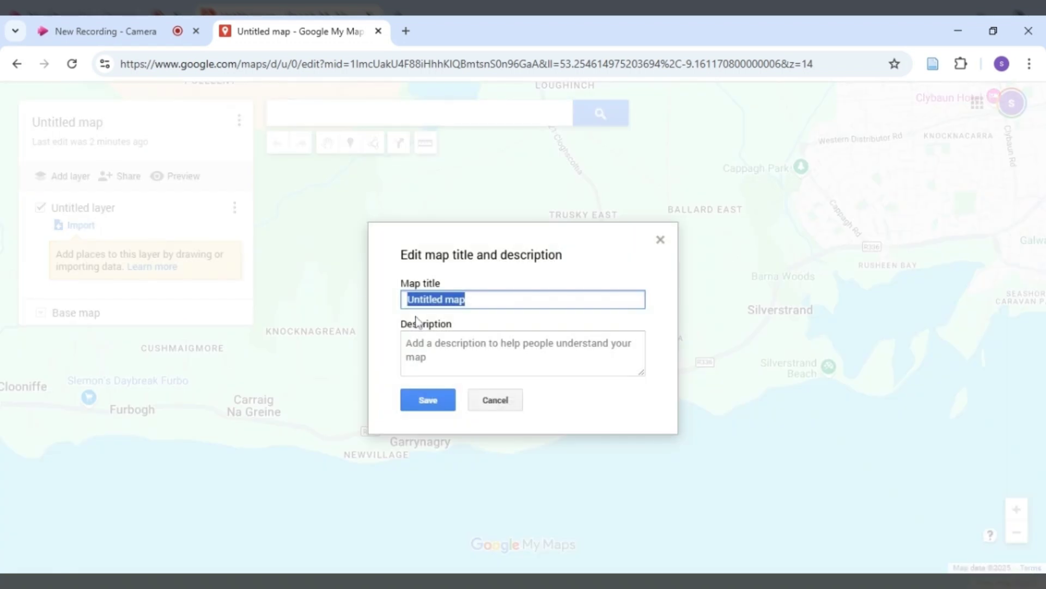
pyautogui.write('Ba')
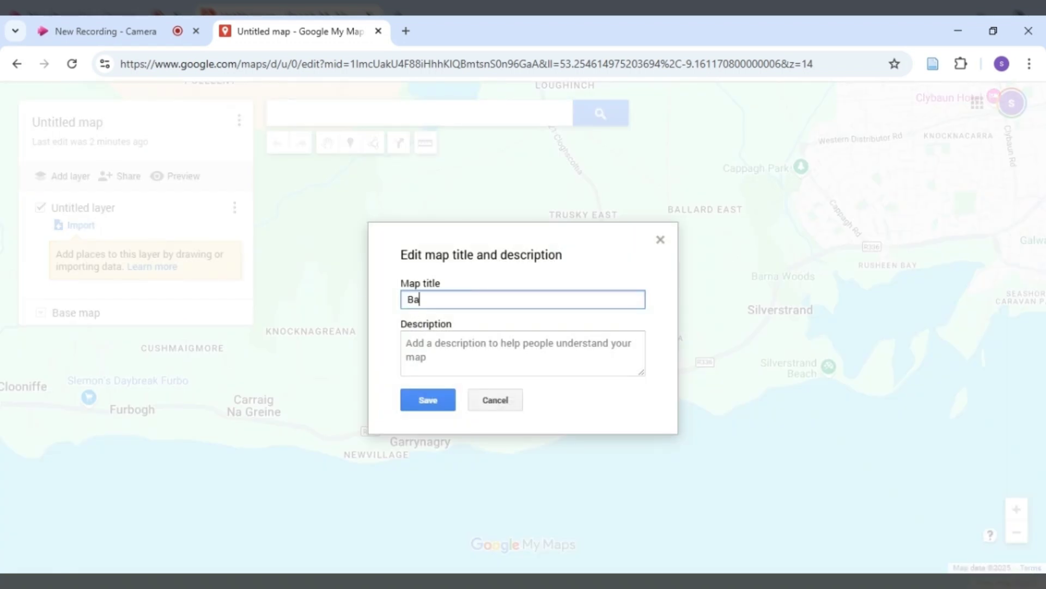
pyautogui.write('rna Tidy Towns')
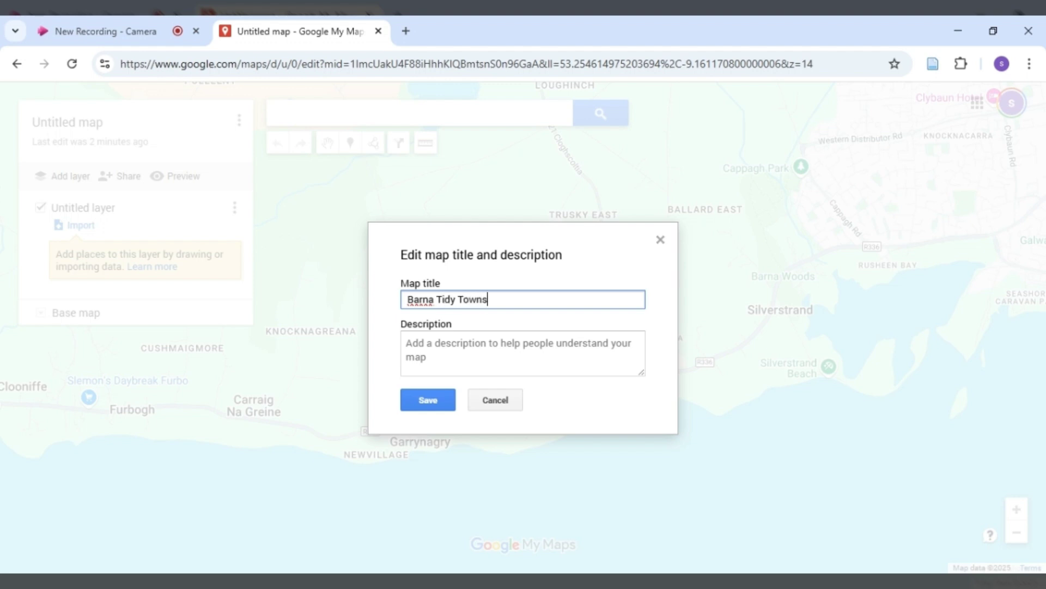
pyautogui.click(430, 402)
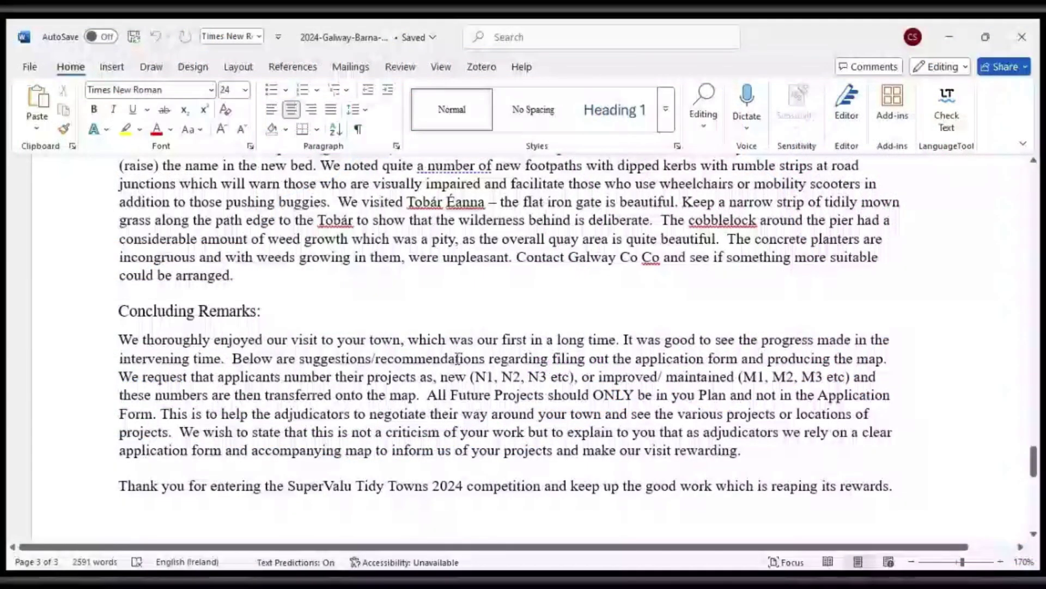
# In the Word report's Concluding Remarks, highlight the sentence asking applicants to number their projects and transfer the numbers onto the map
pyautogui.click(126, 129)
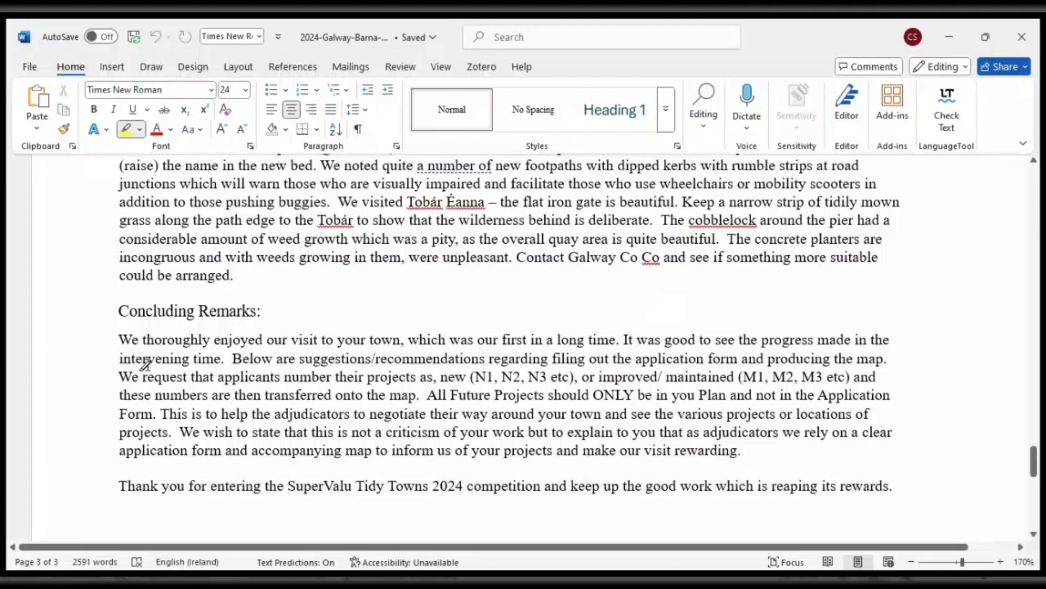
pyautogui.moveTo(143, 370); pyautogui.dragTo(411, 399)
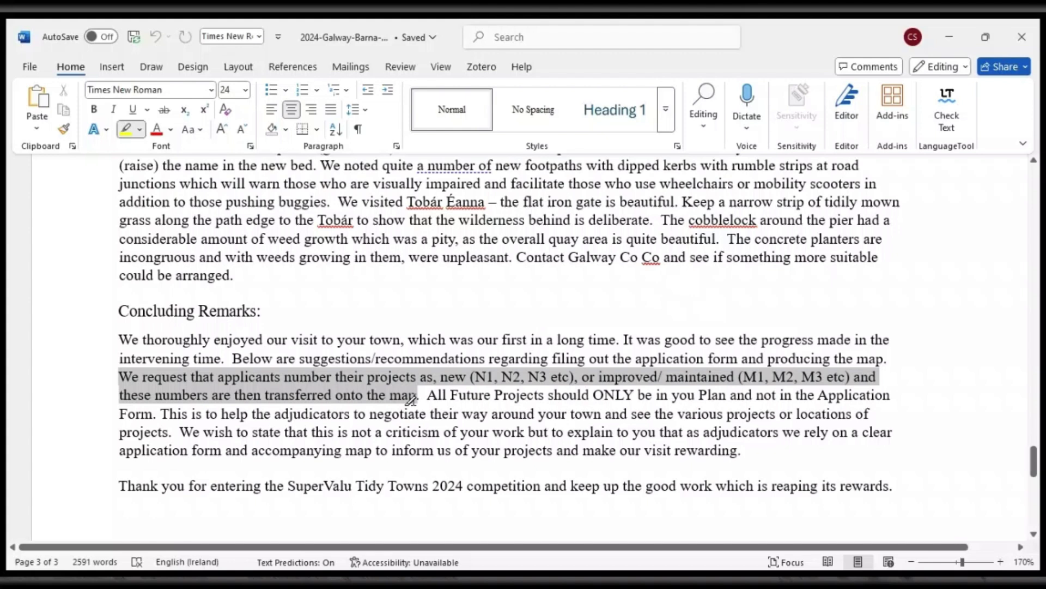
pyautogui.moveTo(412, 399); pyautogui.dragTo(420, 396)
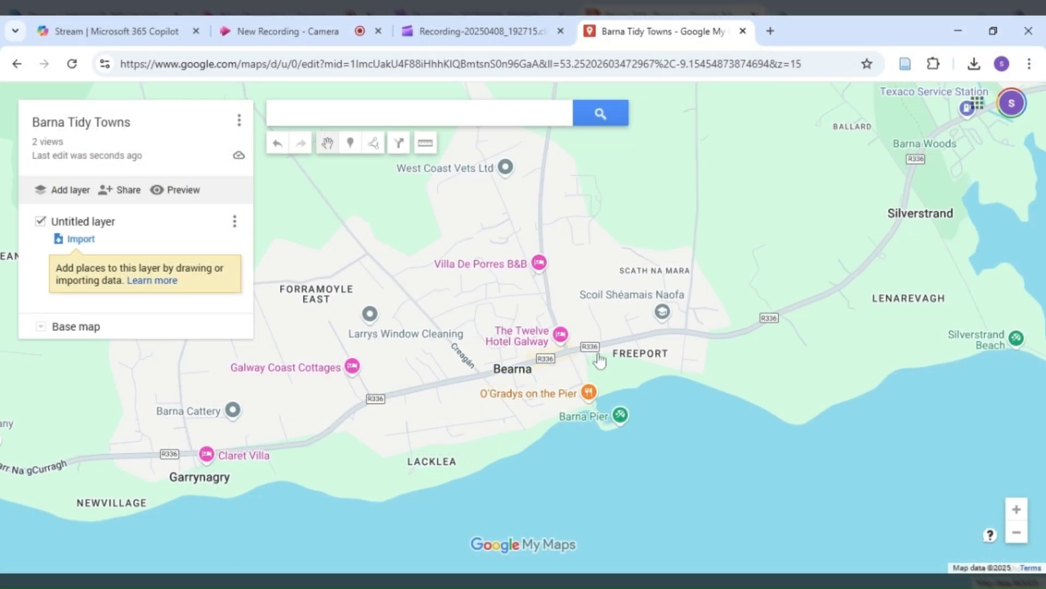
# In Google My Maps, place a marker on the shore east of Pier Rd, just northeast of O'Gradys on the Pier
pyautogui.click(349, 155)
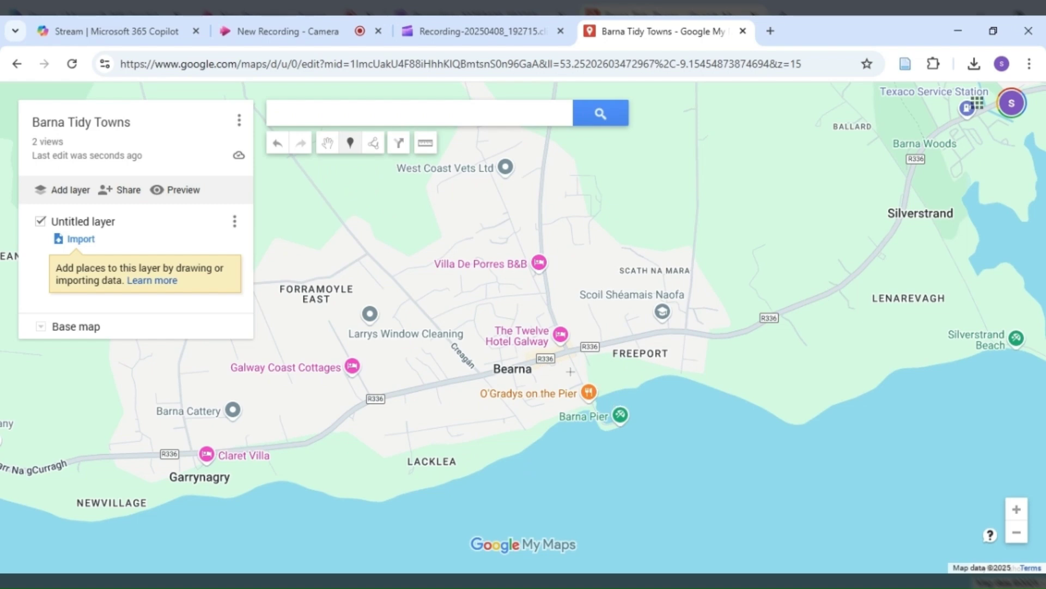
pyautogui.scroll(4, 600, 402)
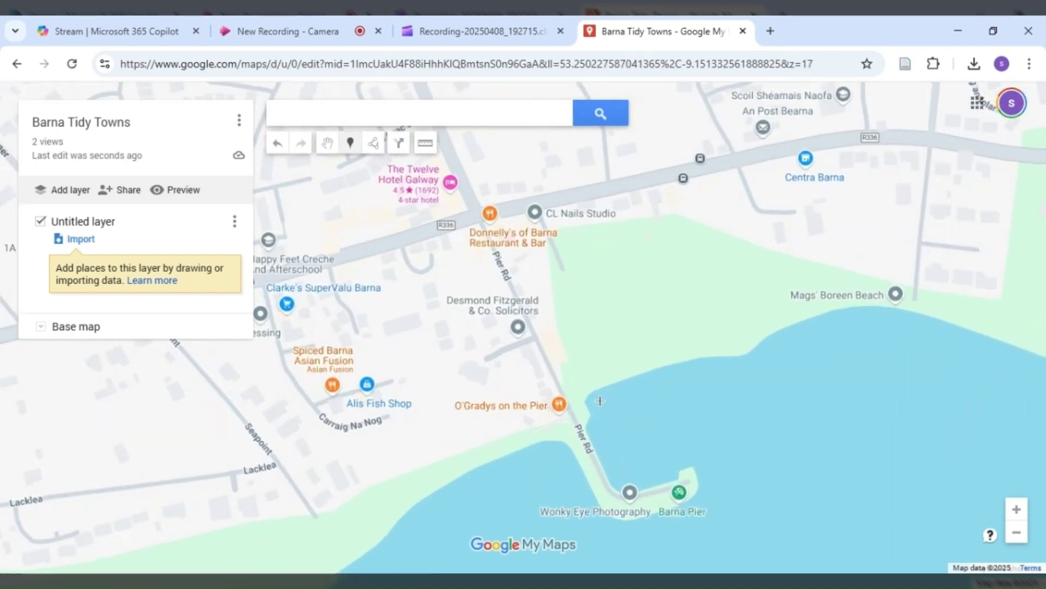
pyautogui.scroll(2, 600, 401)
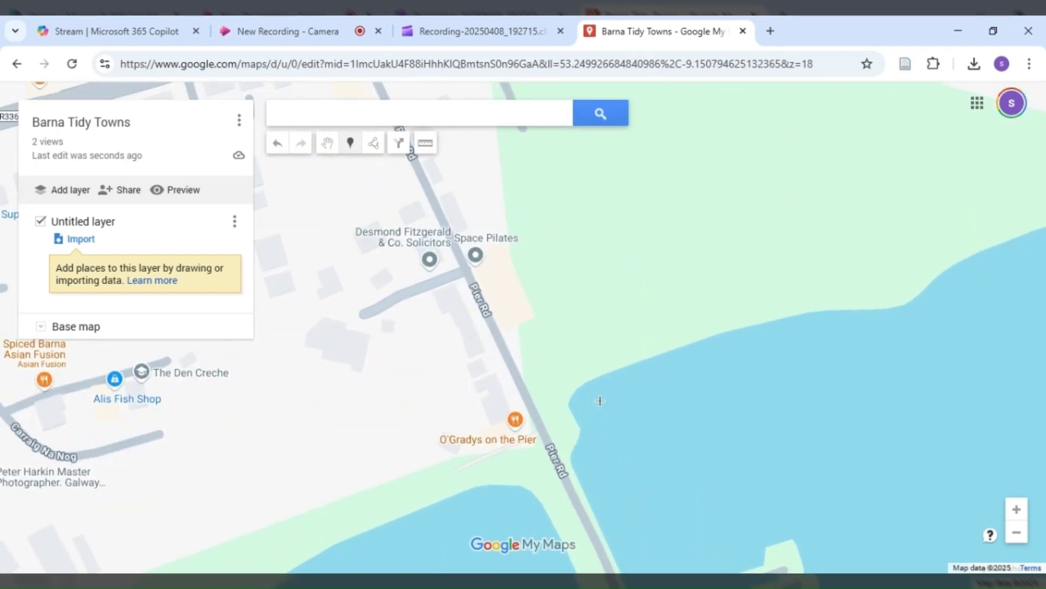
pyautogui.click(568, 384)
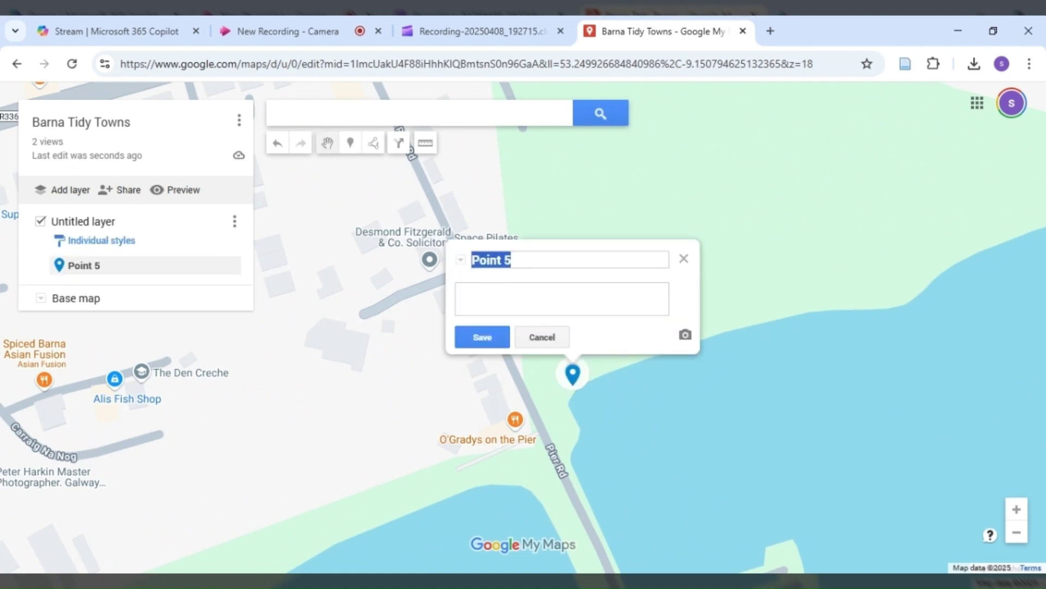
# Name the new shore marker "M1", describe it as "Beach Cleaning Once a Month" and save it
pyautogui.write('M1')
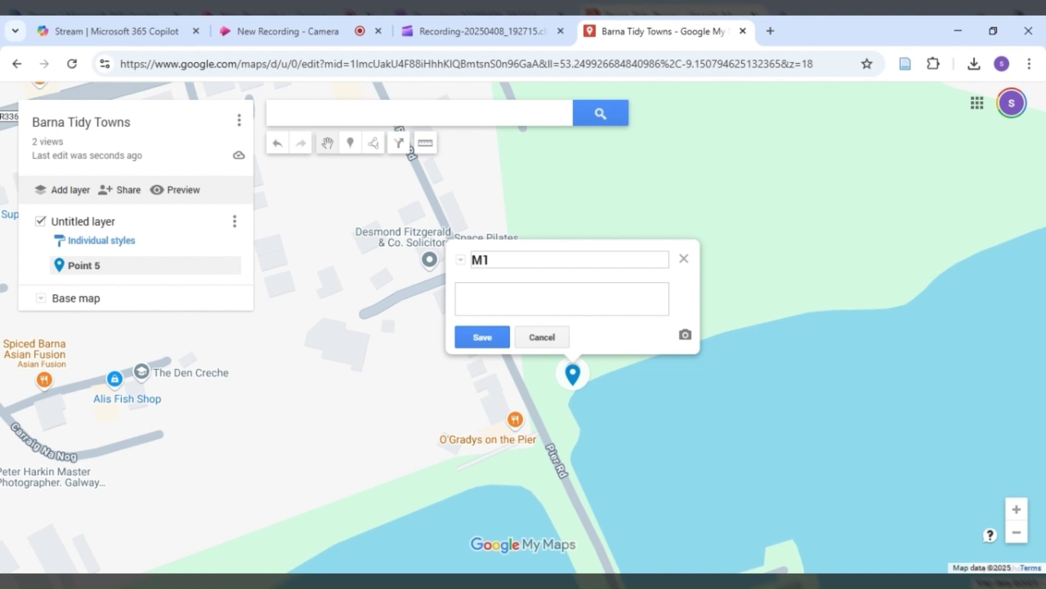
pyautogui.press('Tab')
pyautogui.write('Beach Cleaning Once')
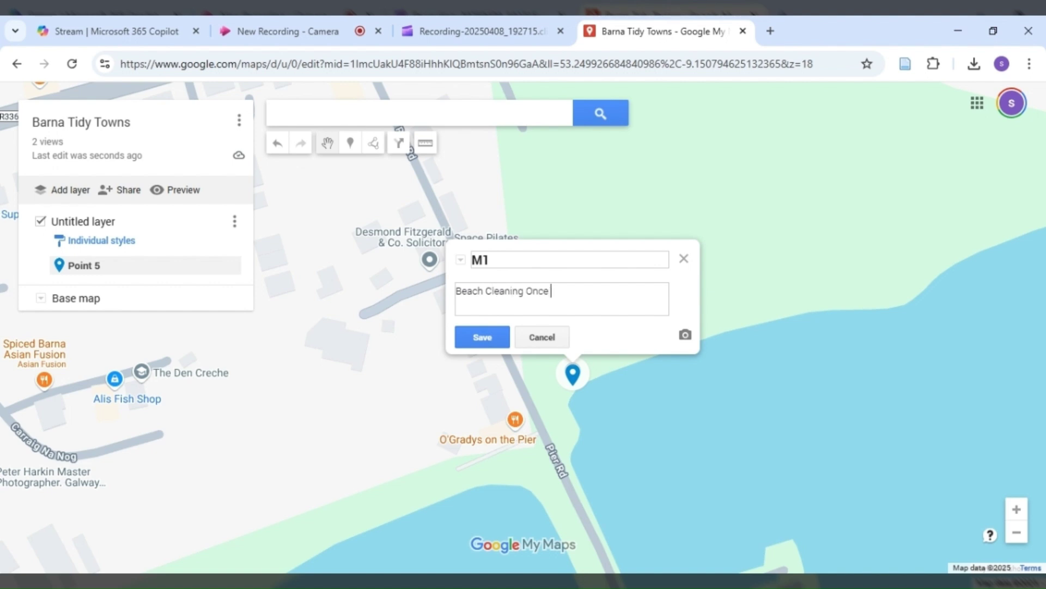
pyautogui.write(' a Month')
pyautogui.click(475, 347)
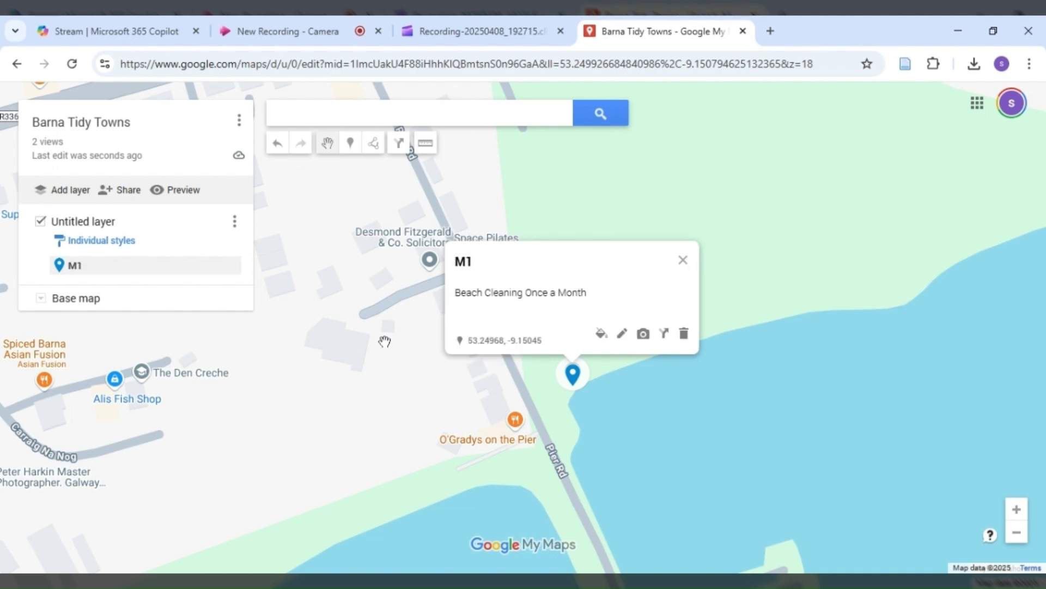
# Rename the untitled layer containing the M1 marker as "M"
pyautogui.click(100, 223)
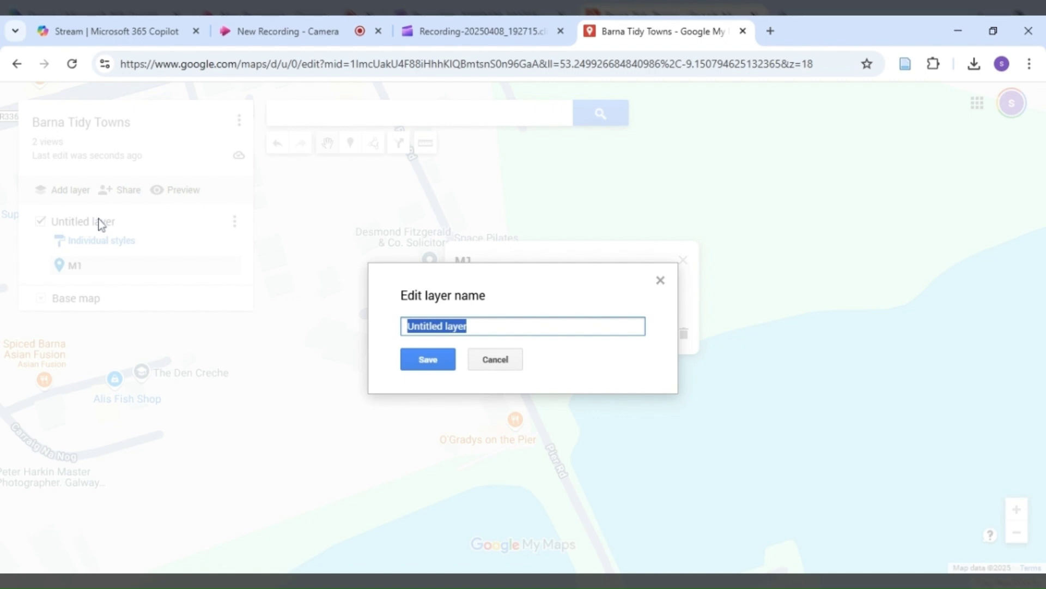
pyautogui.write('M')
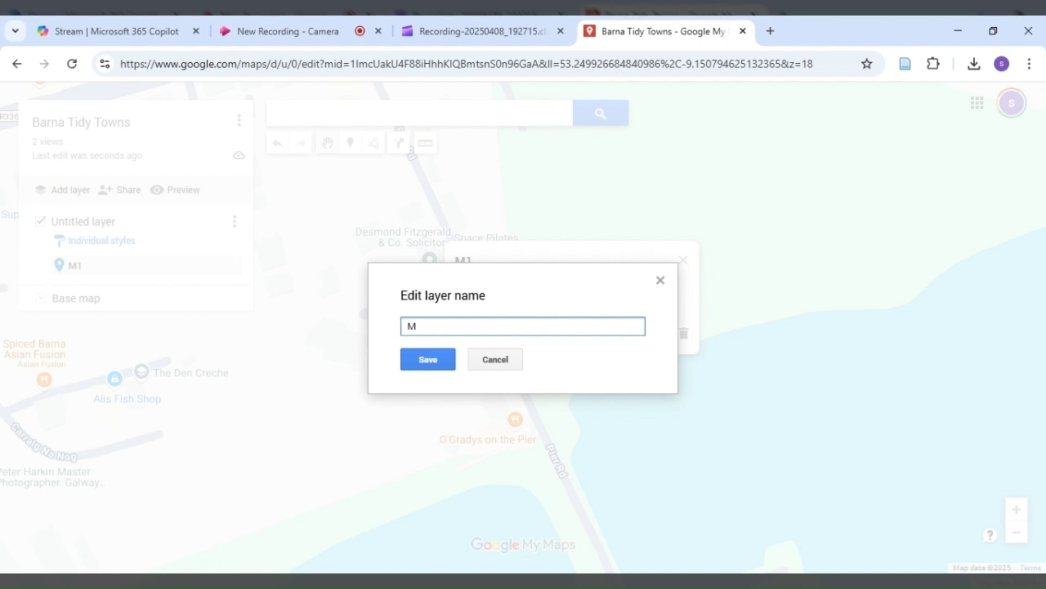
pyautogui.press('Return')
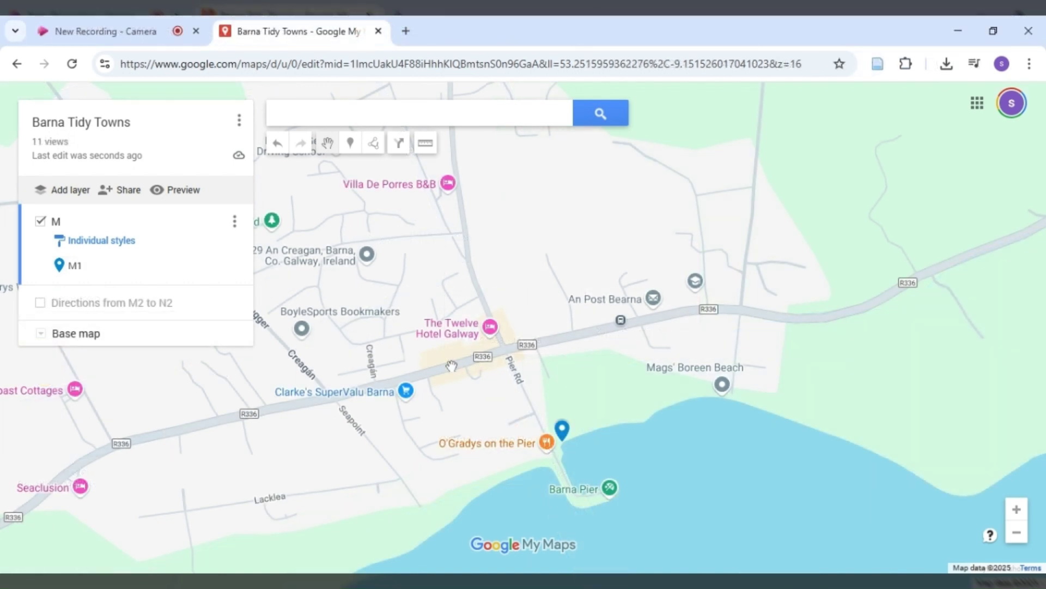
# Add a new layer to the map and name it "N"
pyautogui.click(69, 190)
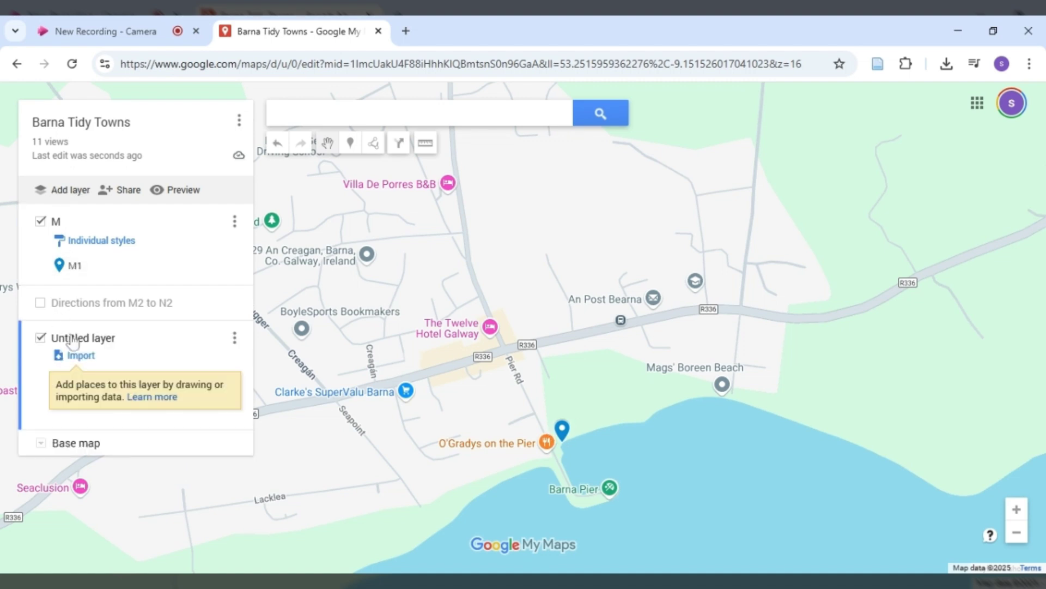
pyautogui.click(70, 339)
pyautogui.write('N')
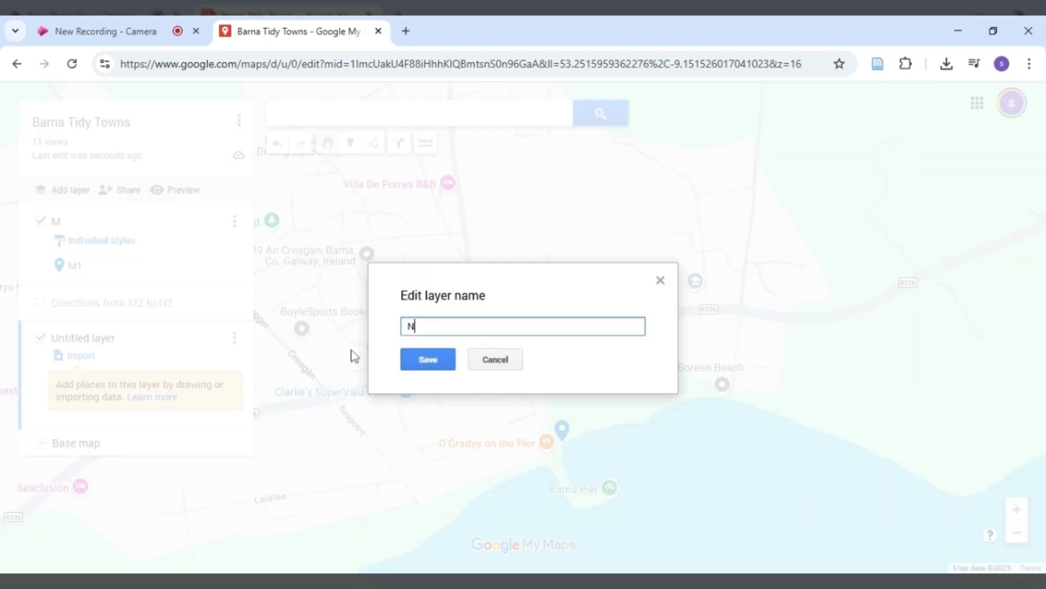
pyautogui.click(429, 361)
# Place a marker in the N layer on the R336 beside The Twelve Hotel Galway, near Pier Rd
pyautogui.click(354, 144)
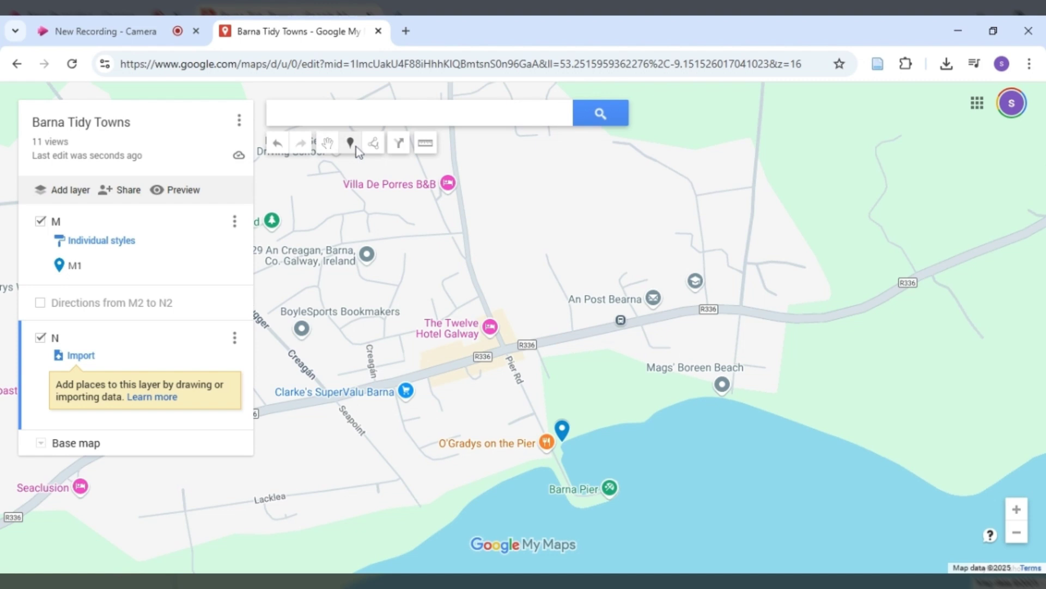
pyautogui.click(493, 358)
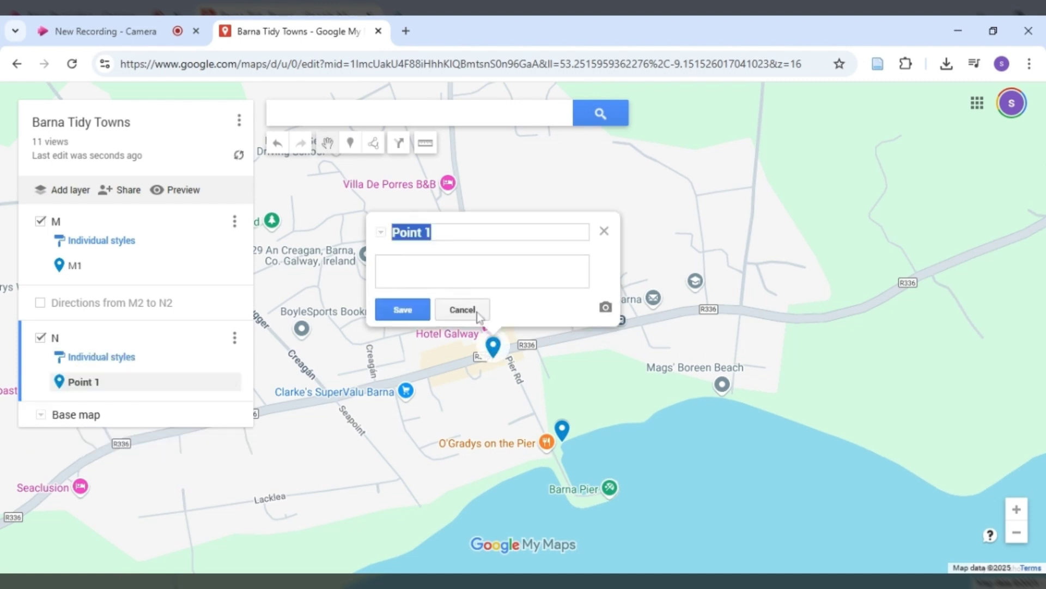
# Save the marker as "N1" with the description "Planting that has been carried out, which is in line with the advice of the All Ireland Pollinator Plan"
pyautogui.write('N1')
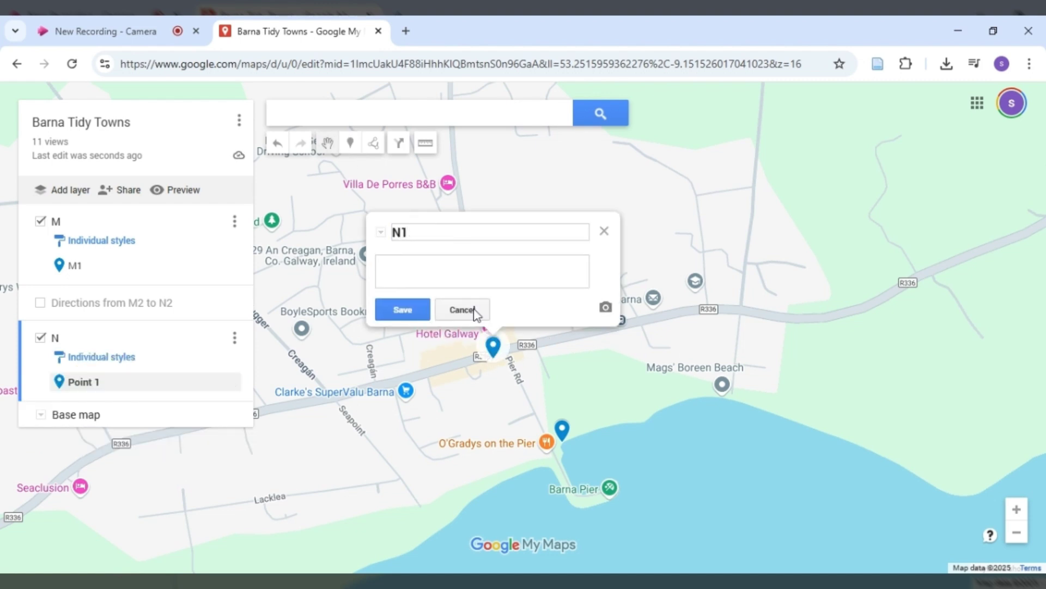
pyautogui.press('Tab')
pyautogui.write('Planting that has been carried out, which is in line with the advice of the All Ireland Pollinator Plan')
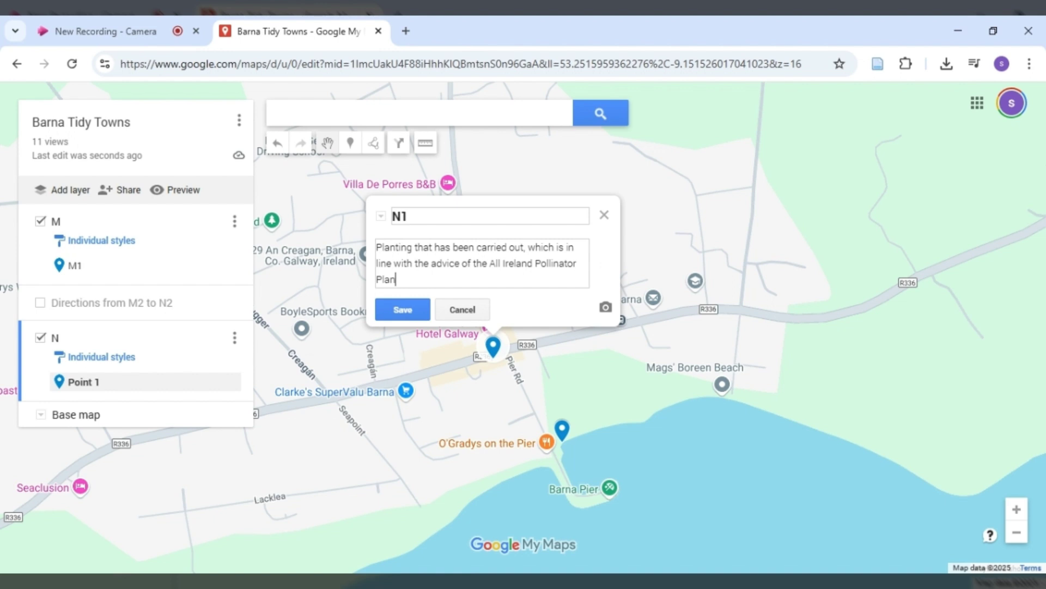
pyautogui.click(403, 309)
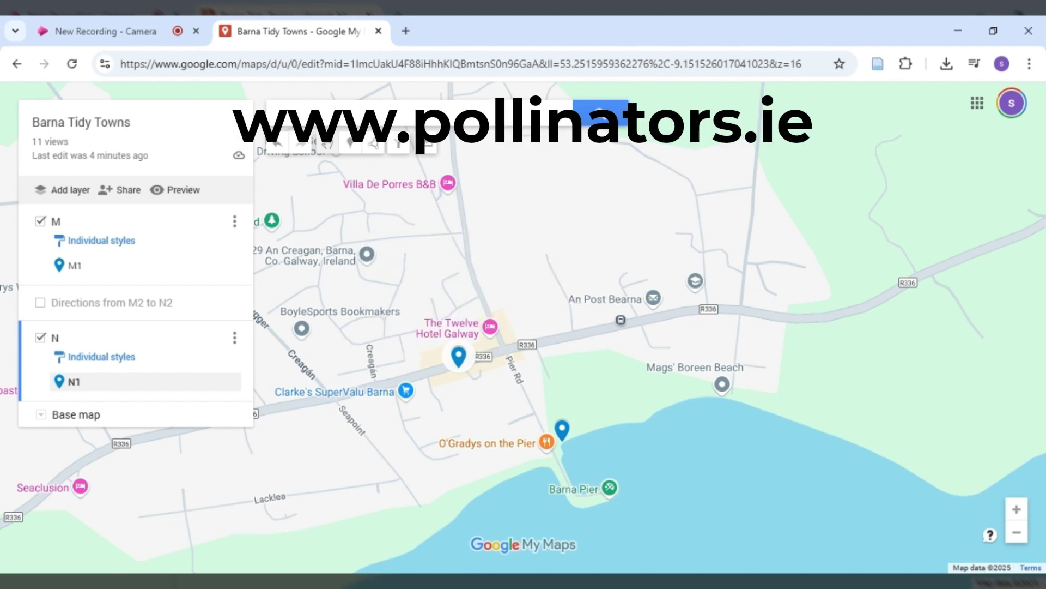
# Change the colour of the N1 marker to light red
pyautogui.click(460, 358)
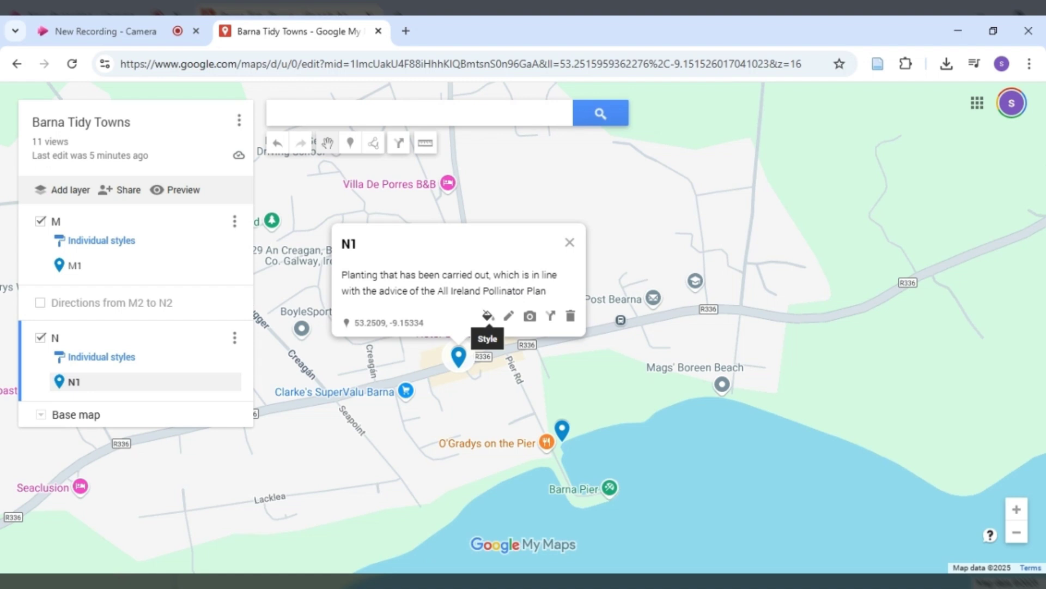
pyautogui.click(488, 316)
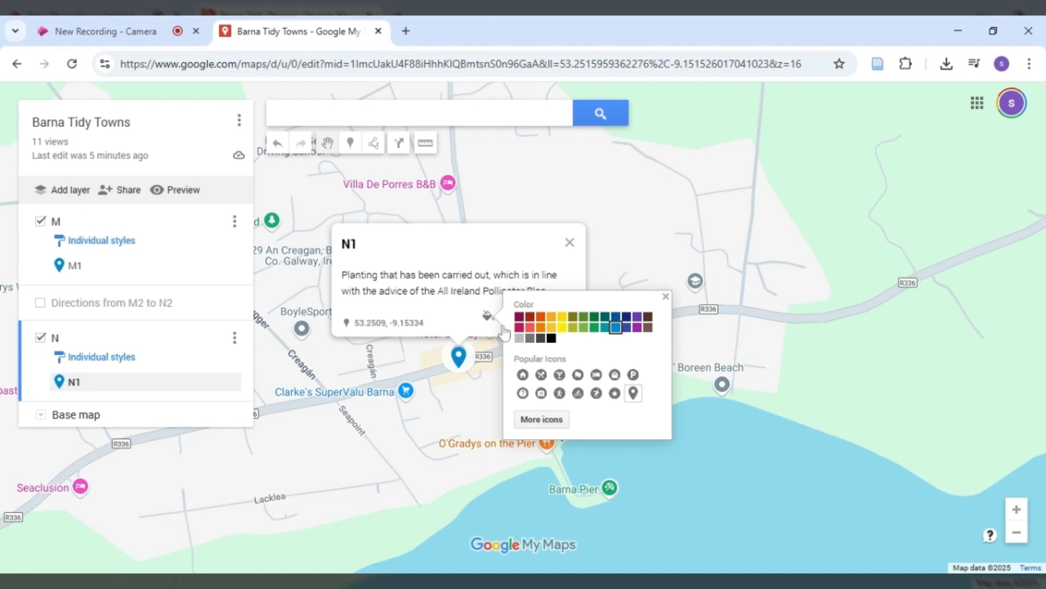
pyautogui.click(530, 327)
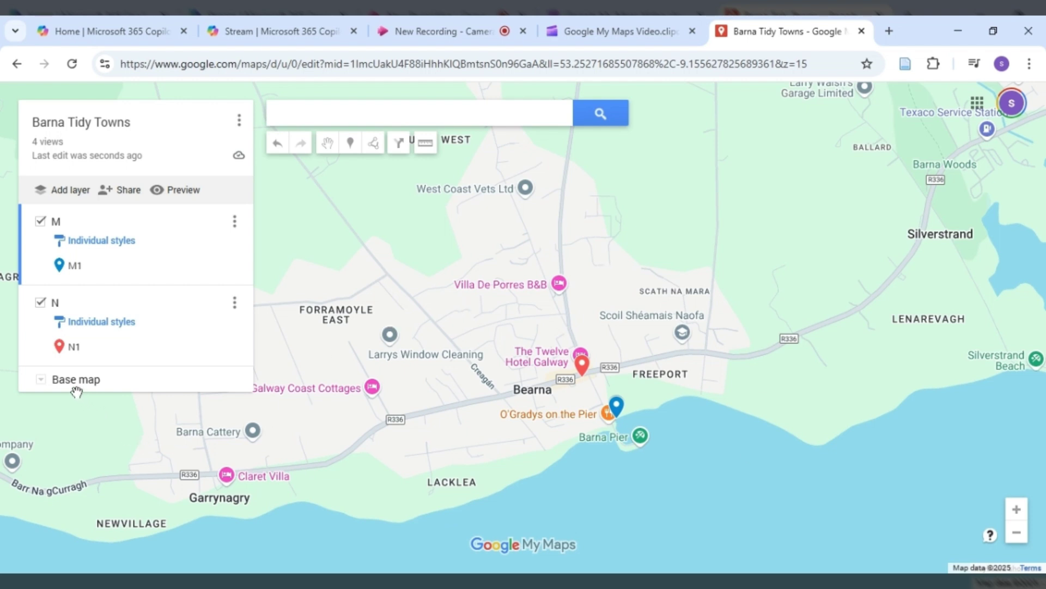
# Compare several base map styles and apply the one with orange land, white roads and blue sea
pyautogui.click(42, 379)
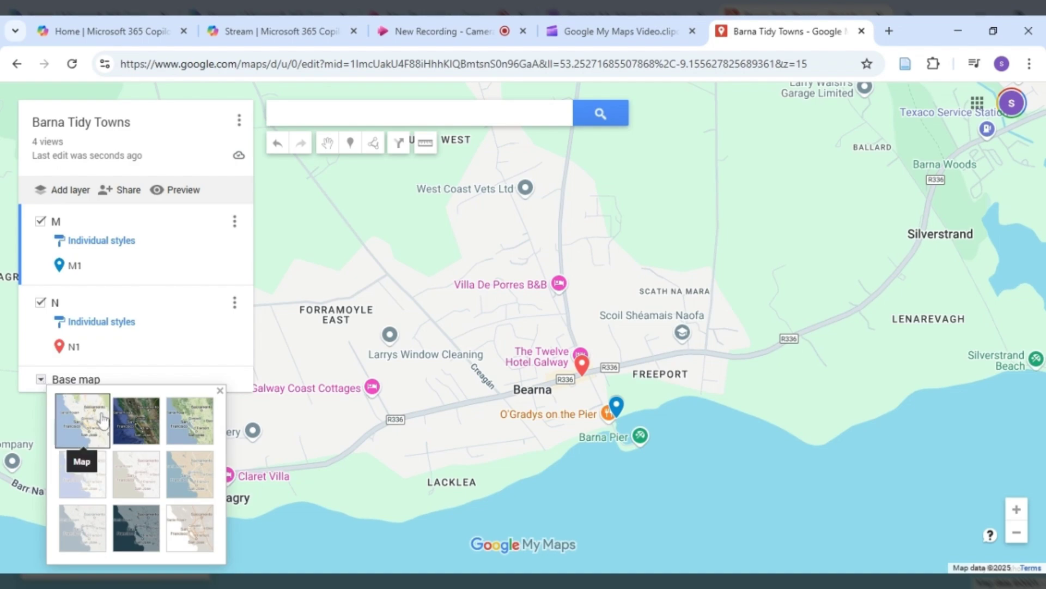
pyautogui.click(185, 425)
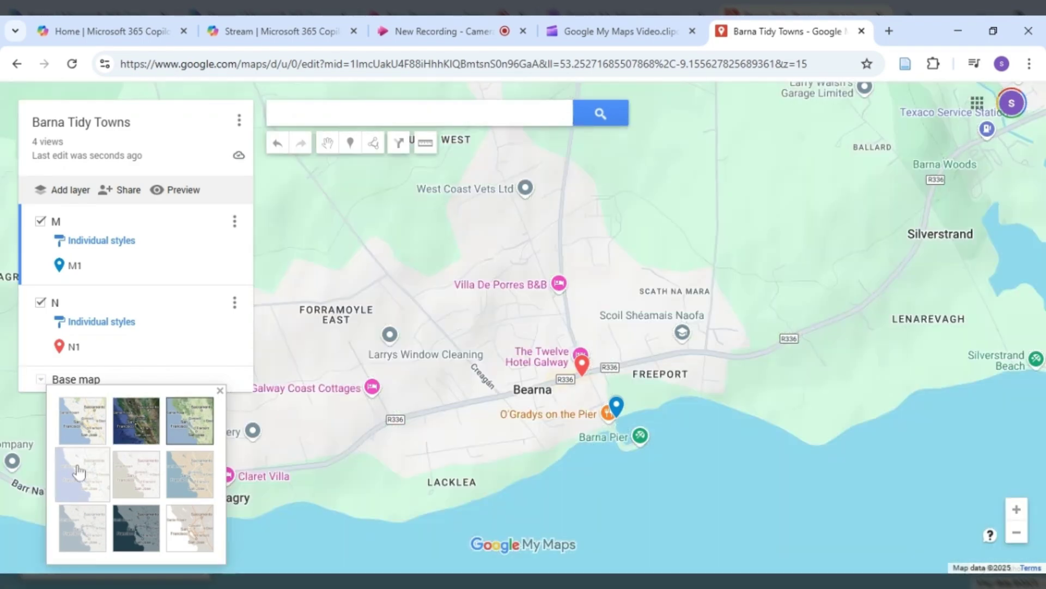
pyautogui.click(131, 479)
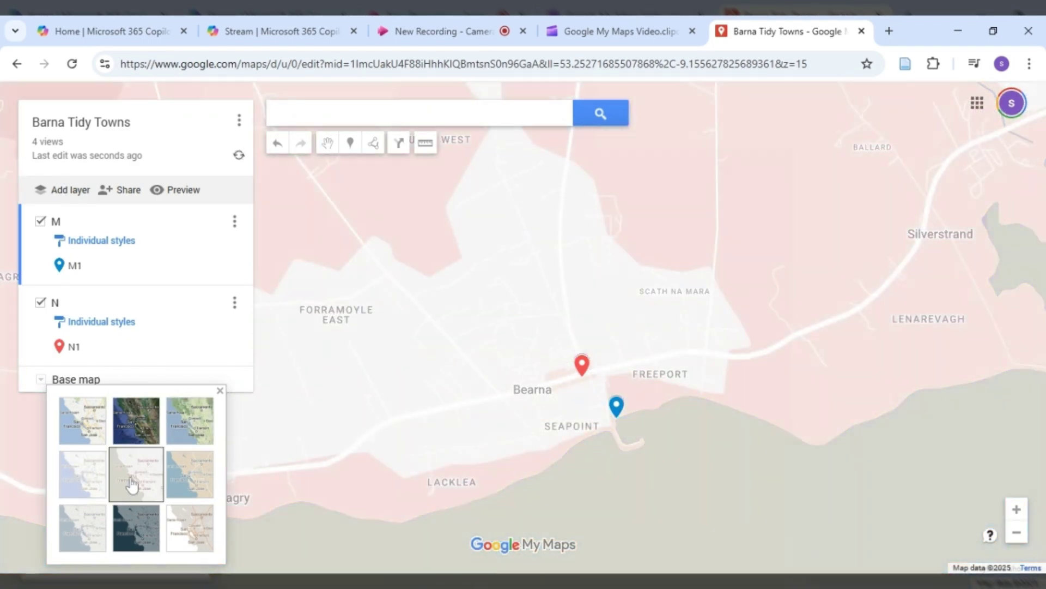
pyautogui.click(182, 501)
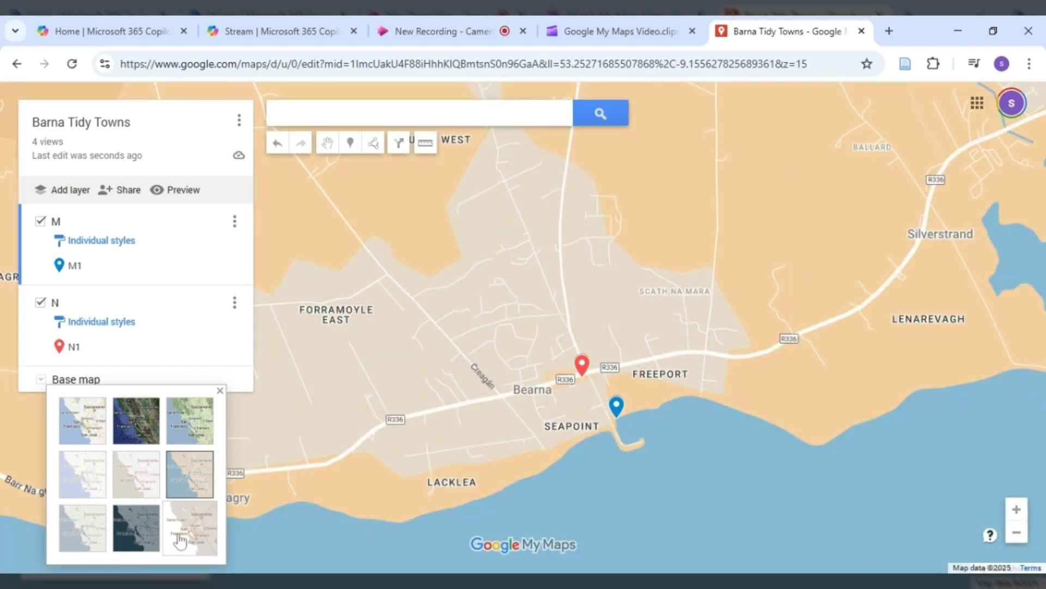
pyautogui.click(141, 537)
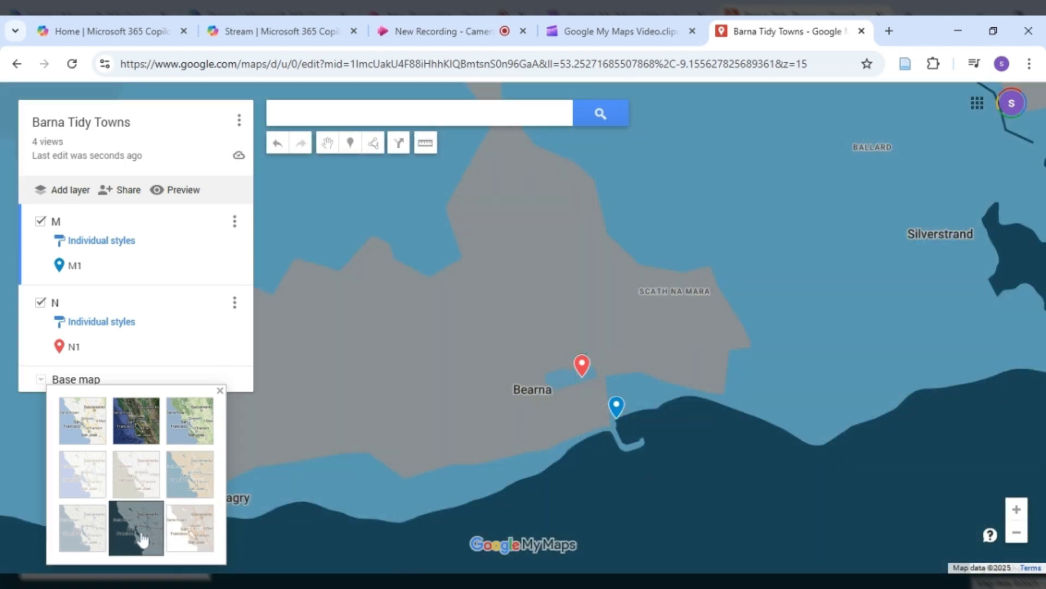
pyautogui.click(96, 534)
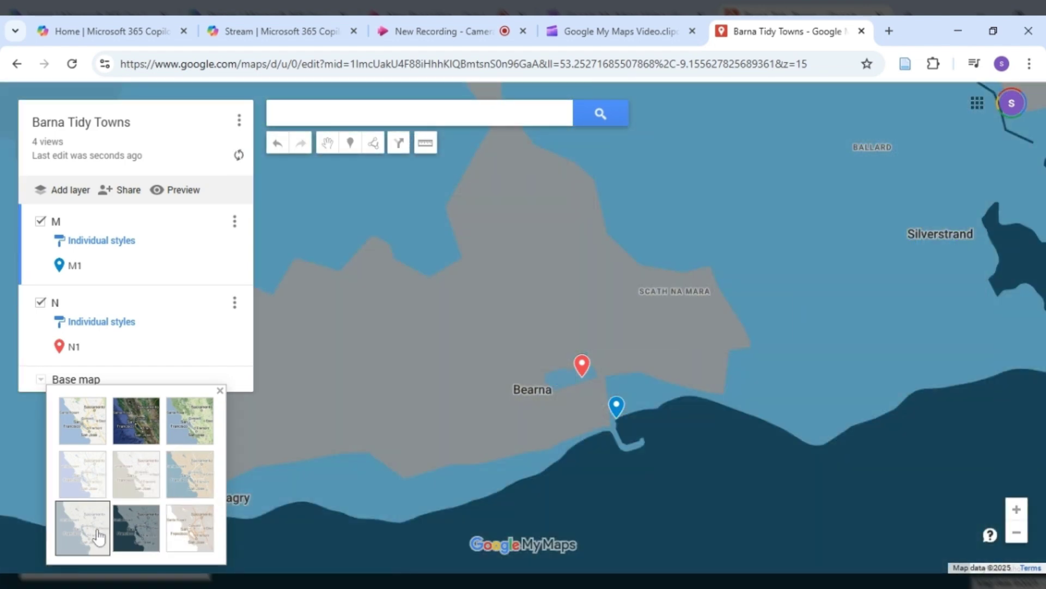
pyautogui.click(204, 480)
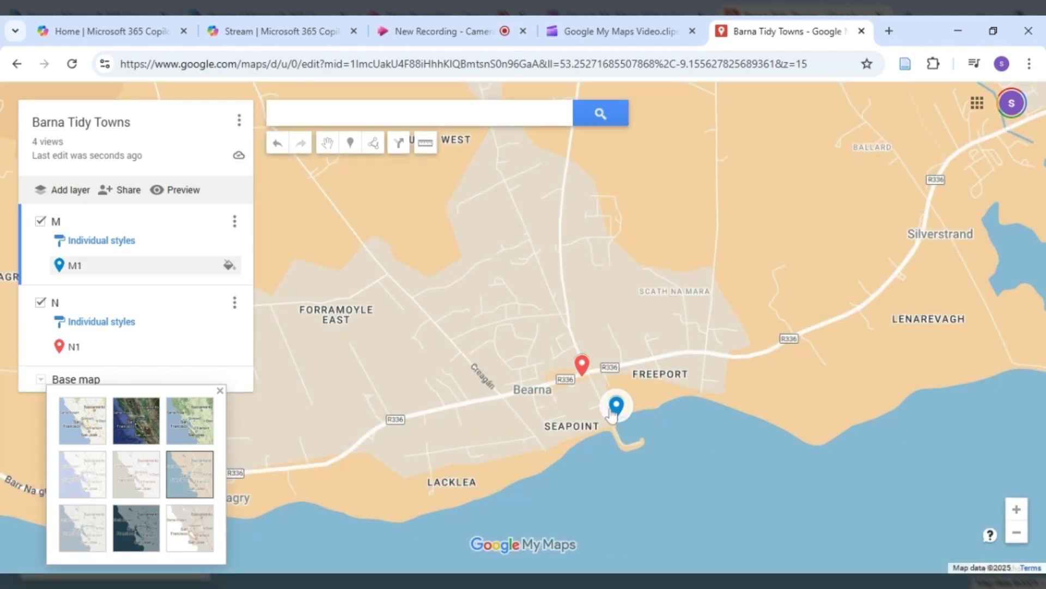
pyautogui.click(219, 393)
# Start adding a picture to the M1 marker and search Google Images for "Barna pier"
pyautogui.scroll(1, 577, 395)
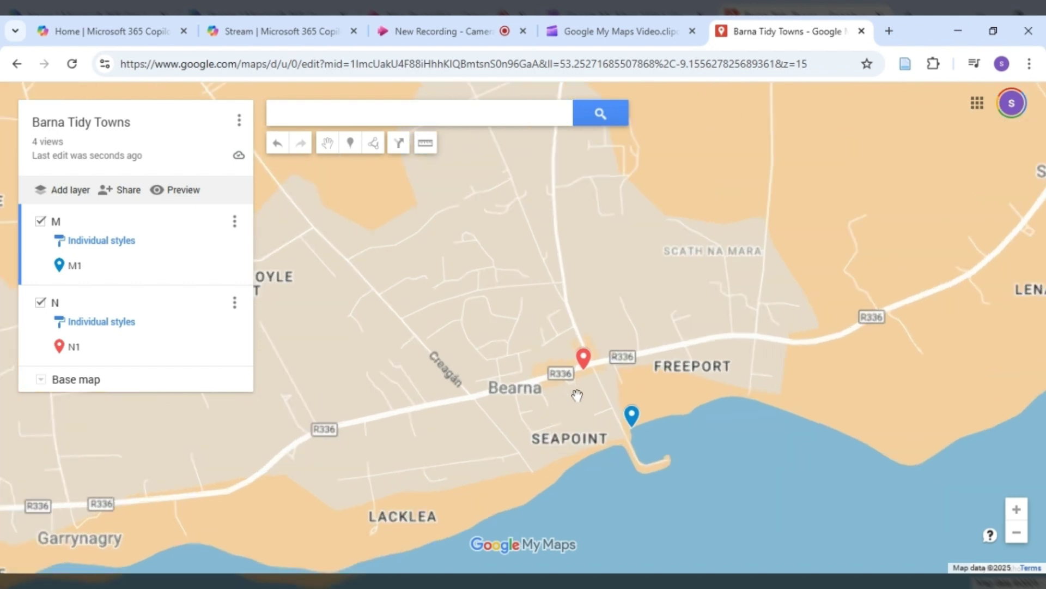
pyautogui.scroll(1, 577, 395)
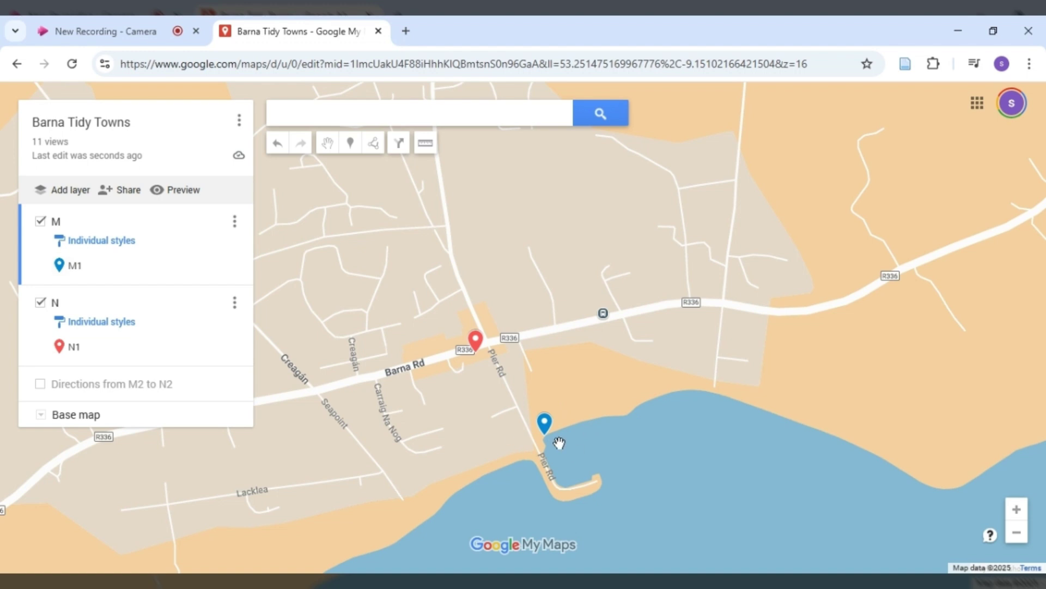
pyautogui.click(545, 428)
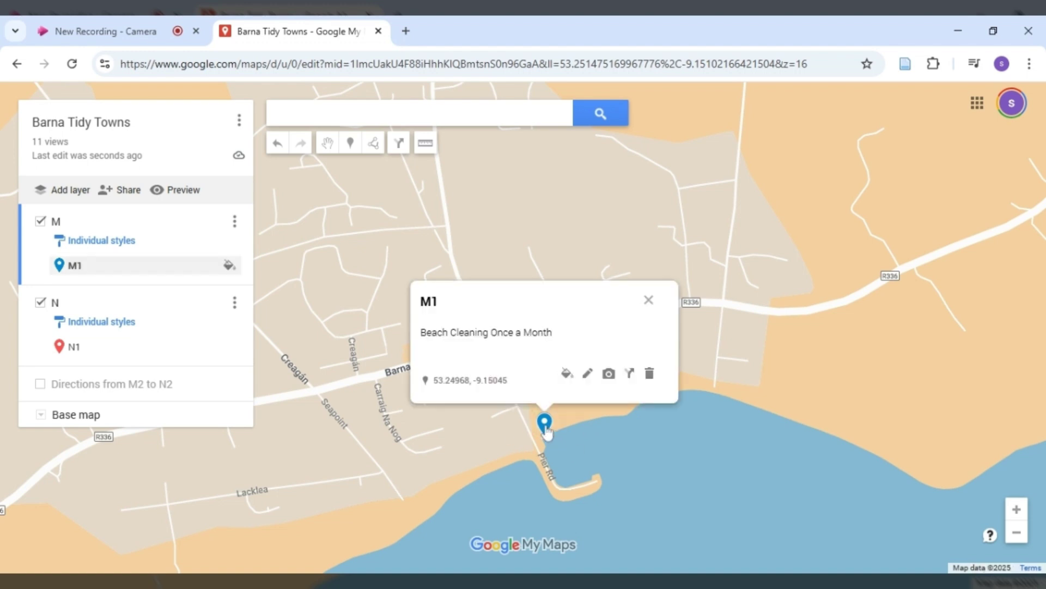
pyautogui.click(616, 384)
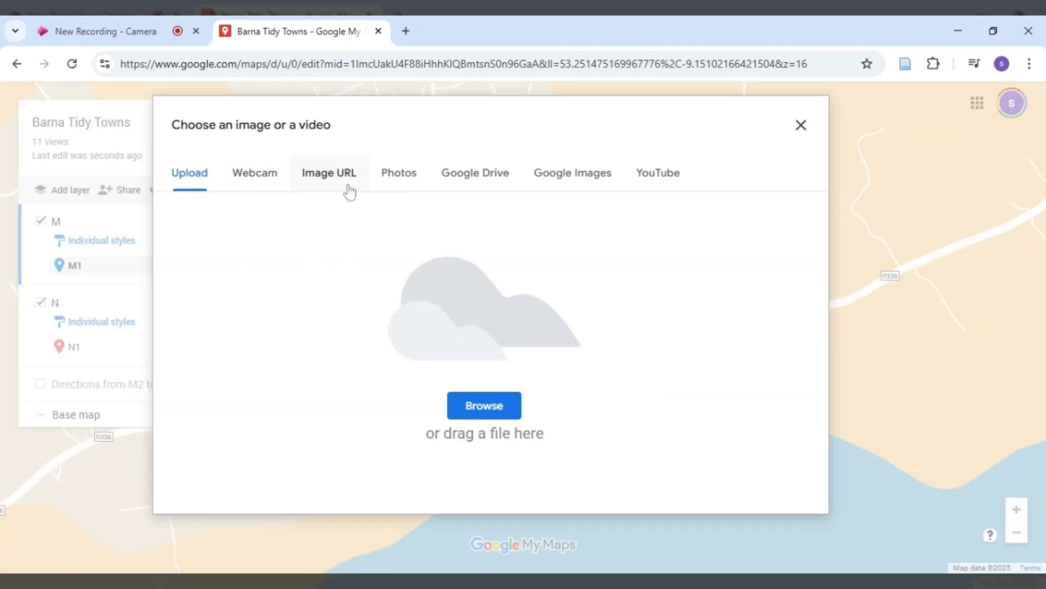
pyautogui.click(499, 189)
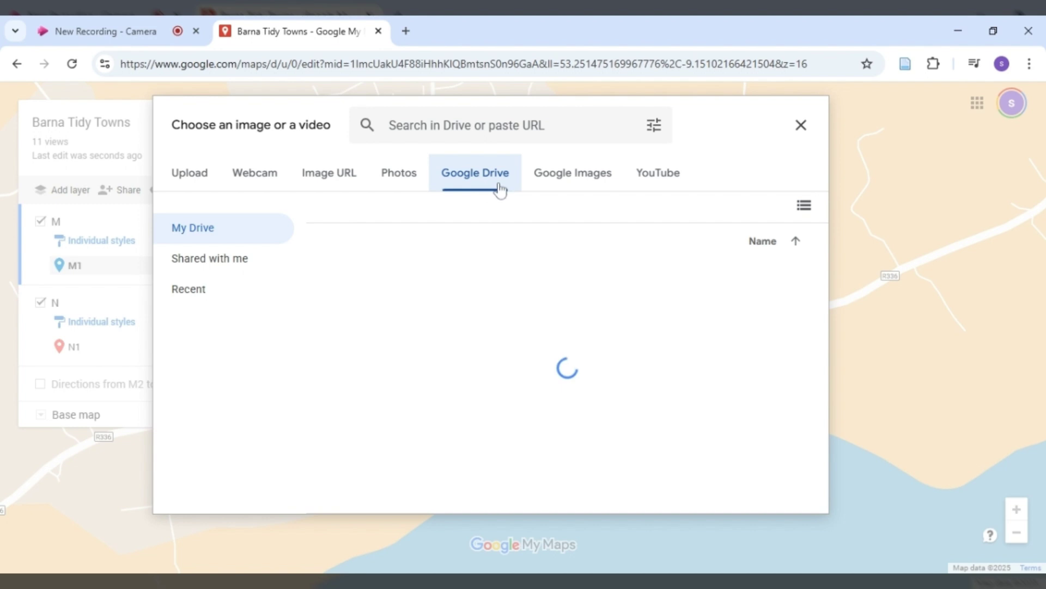
pyautogui.click(542, 186)
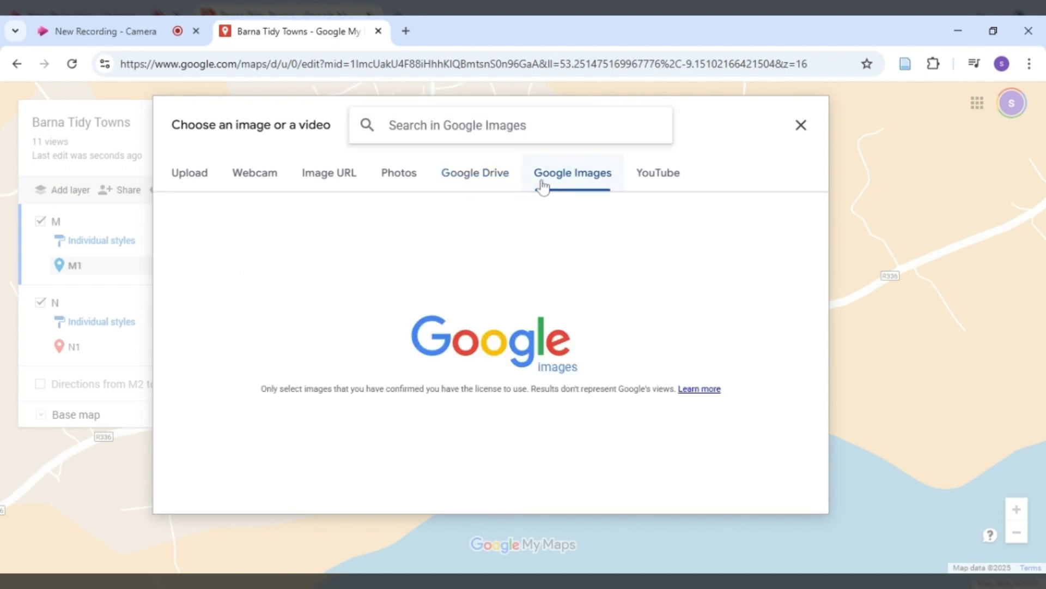
pyautogui.write('B')
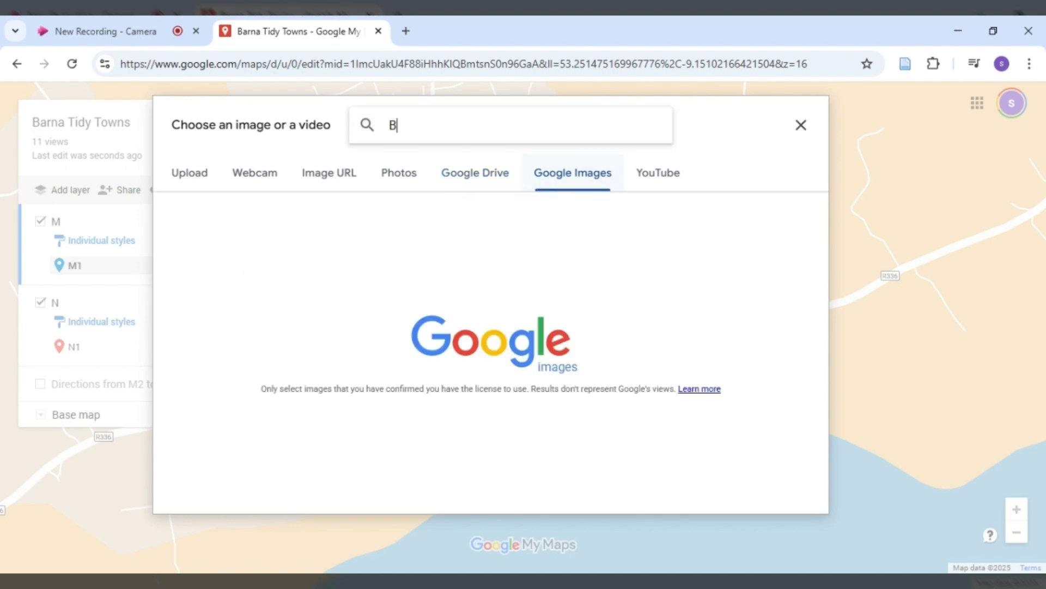
pyautogui.write('arna pier')
pyautogui.press('Return')
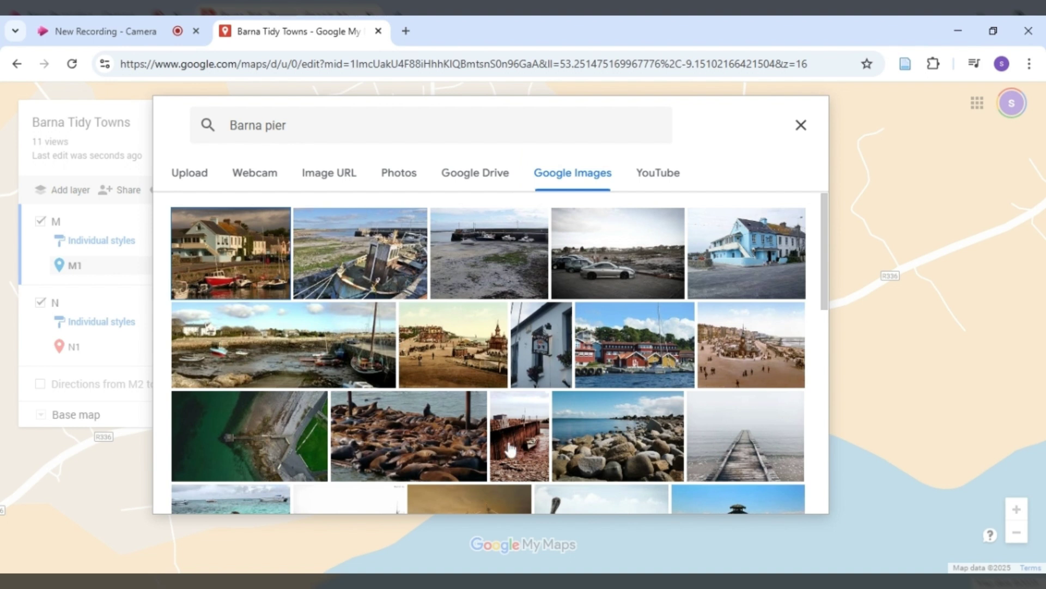
# Insert the third image of the first results row, showing the beach and pier, and save the M1 marker
pyautogui.click(480, 263)
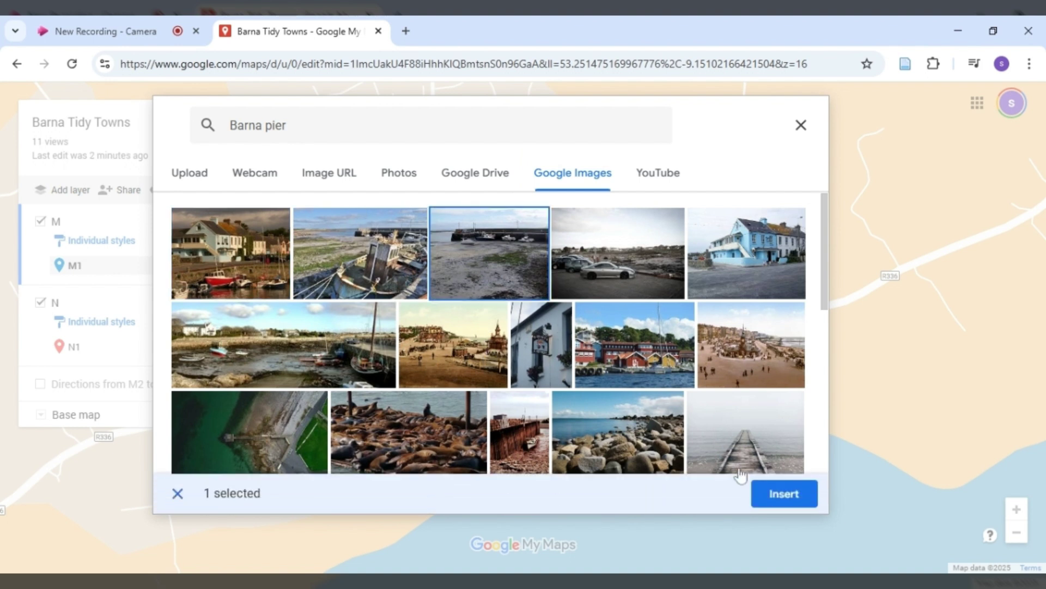
pyautogui.click(784, 500)
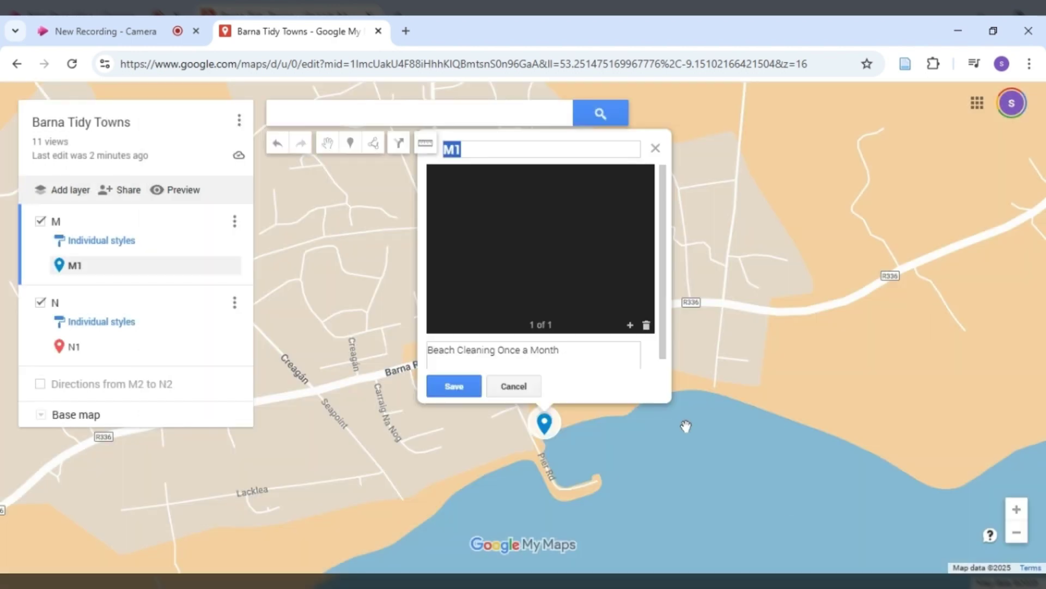
pyautogui.click(454, 385)
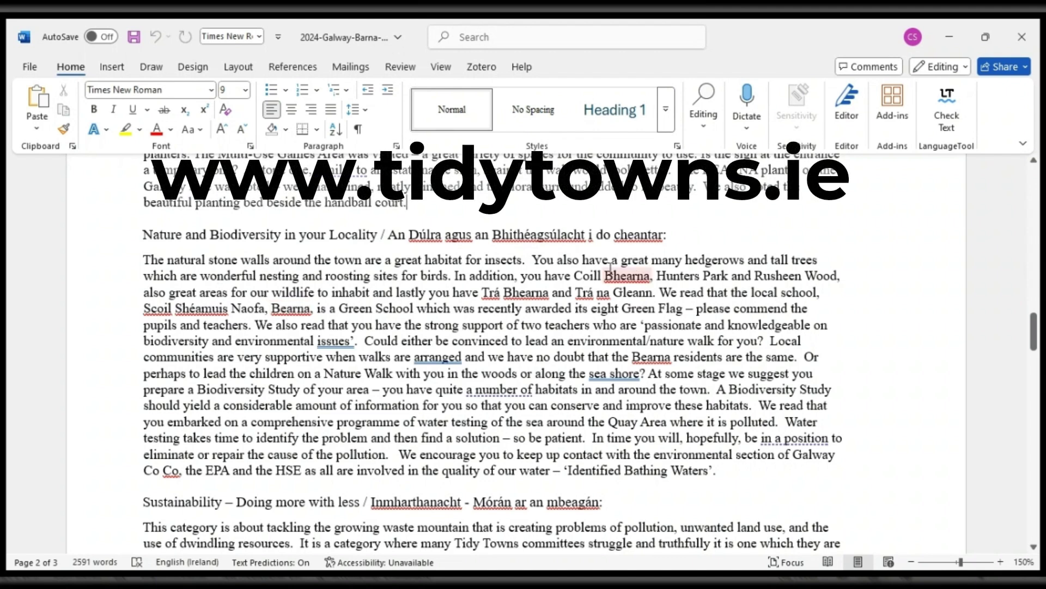
# In Word, highlight in yellow "You also have a great many hedgerows and tall trees which are wonderful nesting and roosting sites for birds" and "Green School"
pyautogui.click(126, 131)
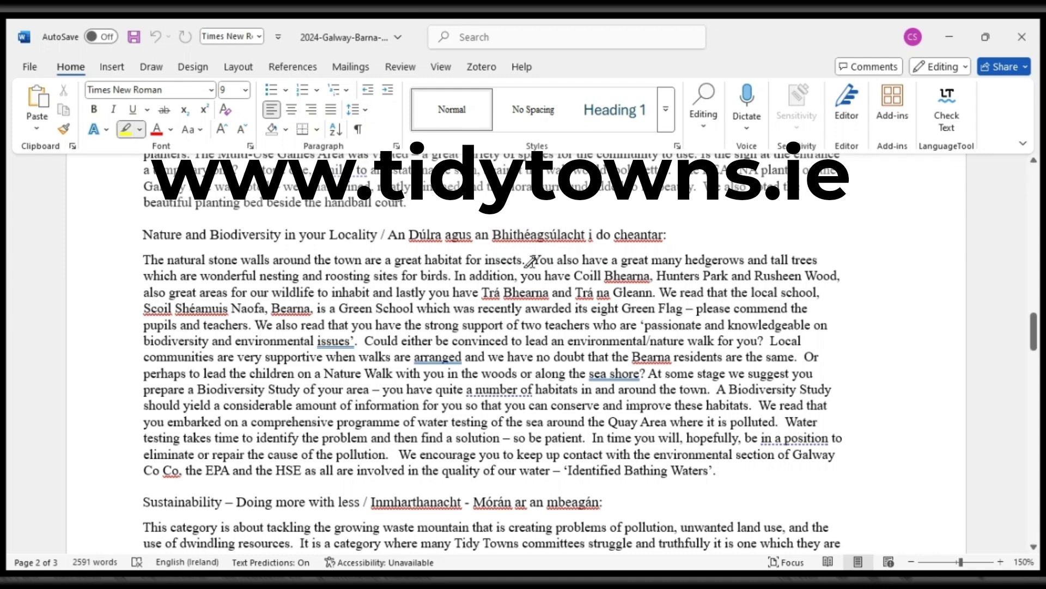
pyautogui.moveTo(533, 260)
pyautogui.mouseDown()
pyautogui.moveTo(448, 261)
pyautogui.moveTo(447, 275)
pyautogui.mouseUp()
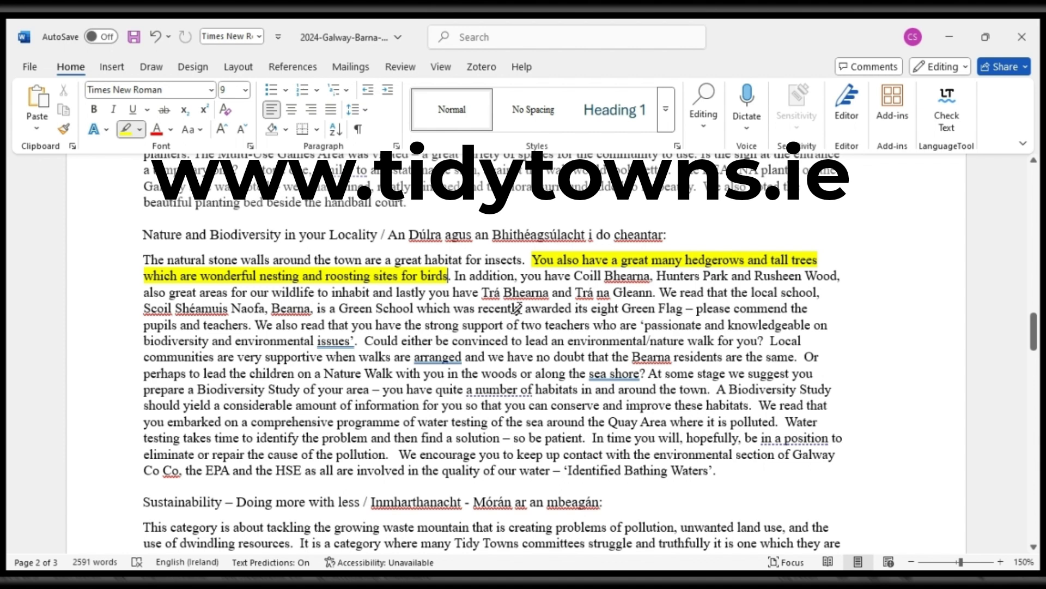
pyautogui.moveTo(340, 310); pyautogui.dragTo(407, 306)
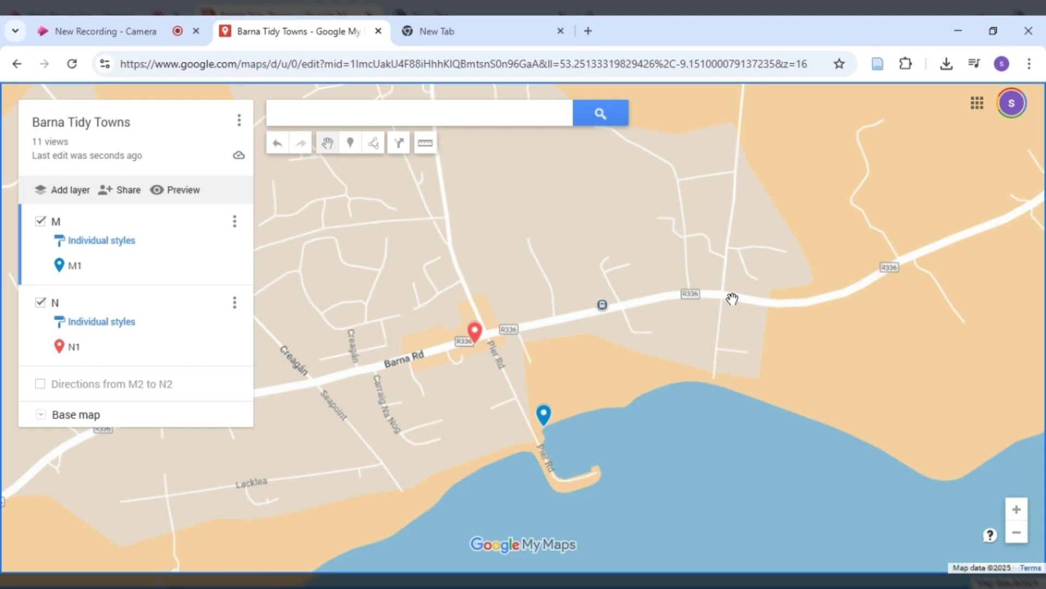
# In Google My Maps, place a marker in the M layer on the R336 just west of Lenarevagh
pyautogui.moveTo(730, 284); pyautogui.dragTo(507, 353)
pyautogui.scroll(-1, 510, 374)
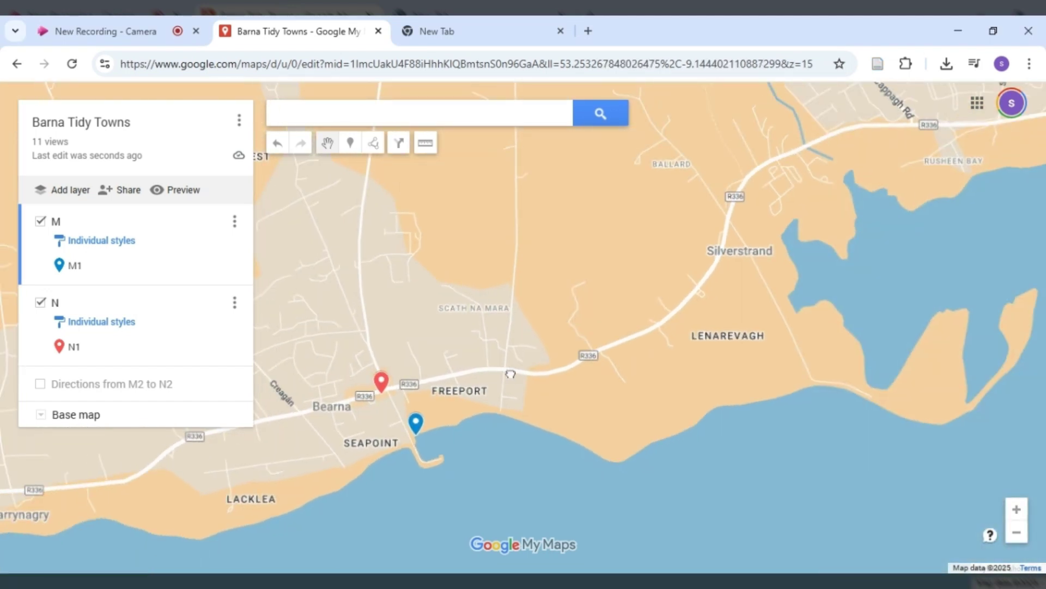
pyautogui.click(353, 148)
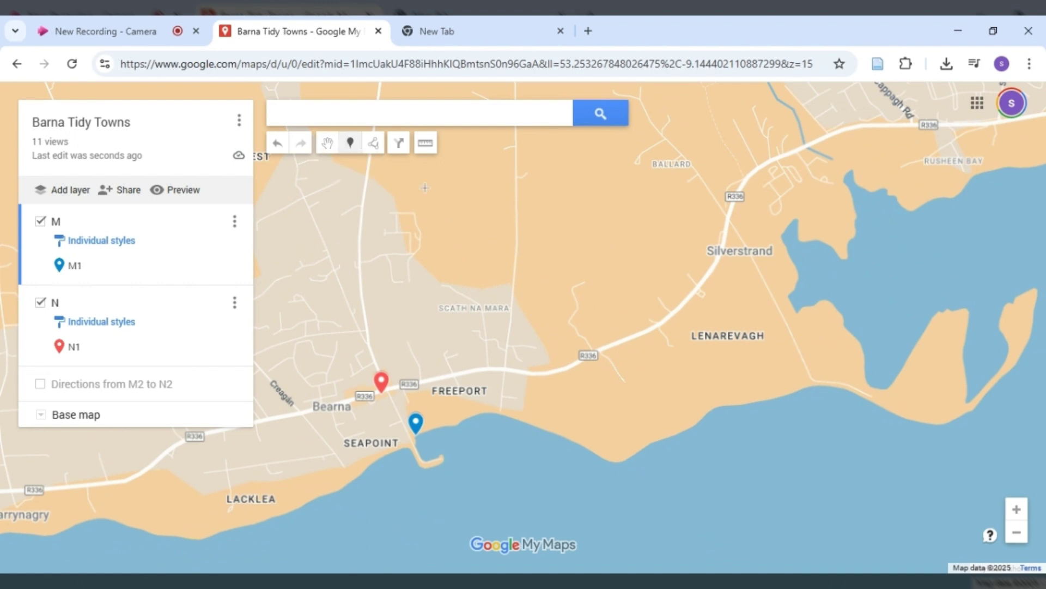
pyautogui.click(656, 334)
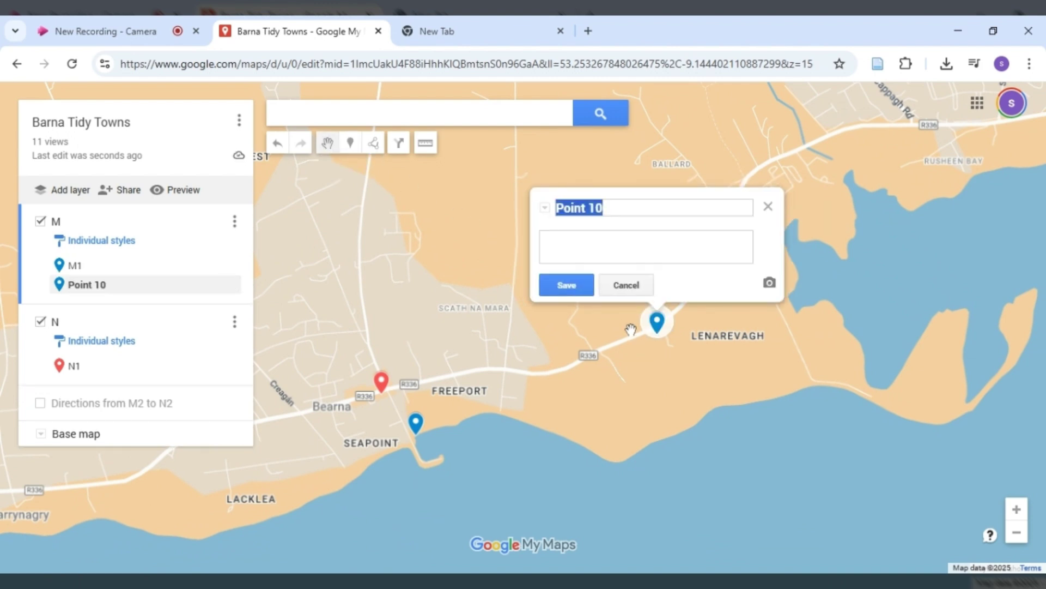
# Name the new marker M2, give it the description "Maintained Hedgerow Habitat" and save it
pyautogui.press('BackSpace')
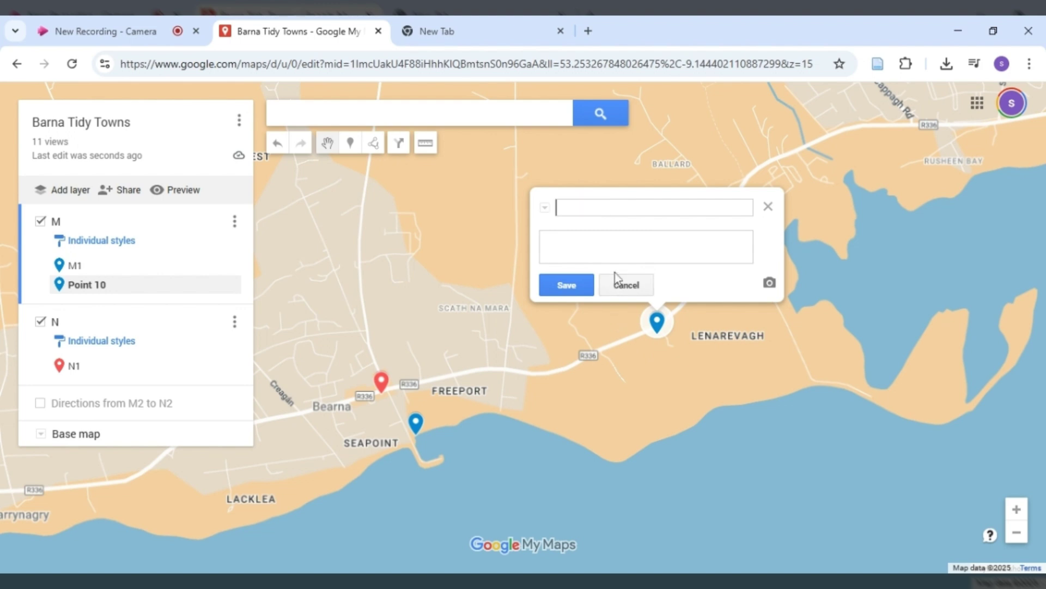
pyautogui.write('M2')
pyautogui.write('Main')
pyautogui.write('t')
pyautogui.write('ained ')
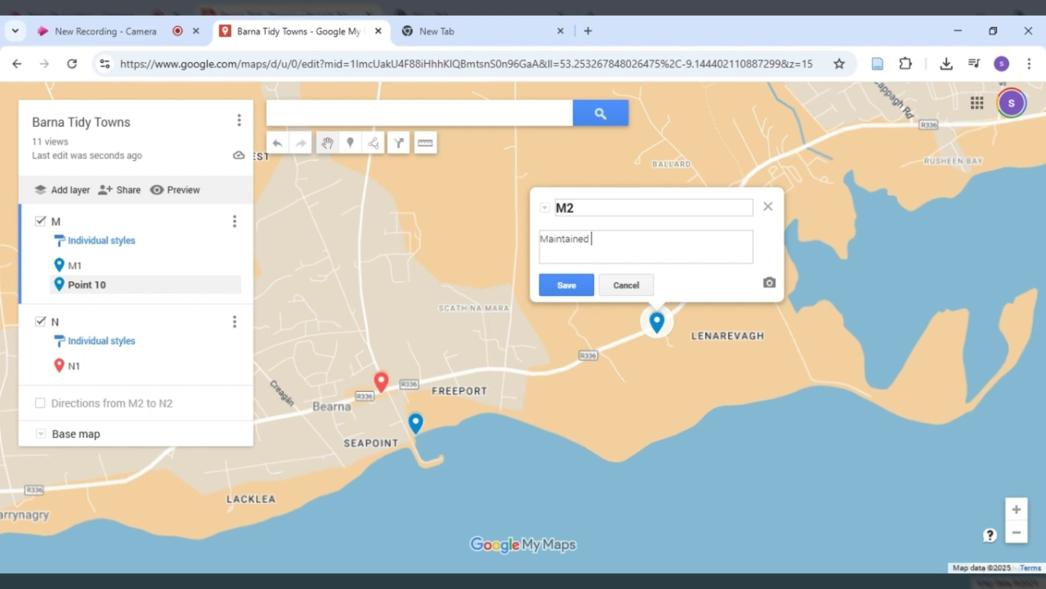
pyautogui.write('Hedgerow Habitat')
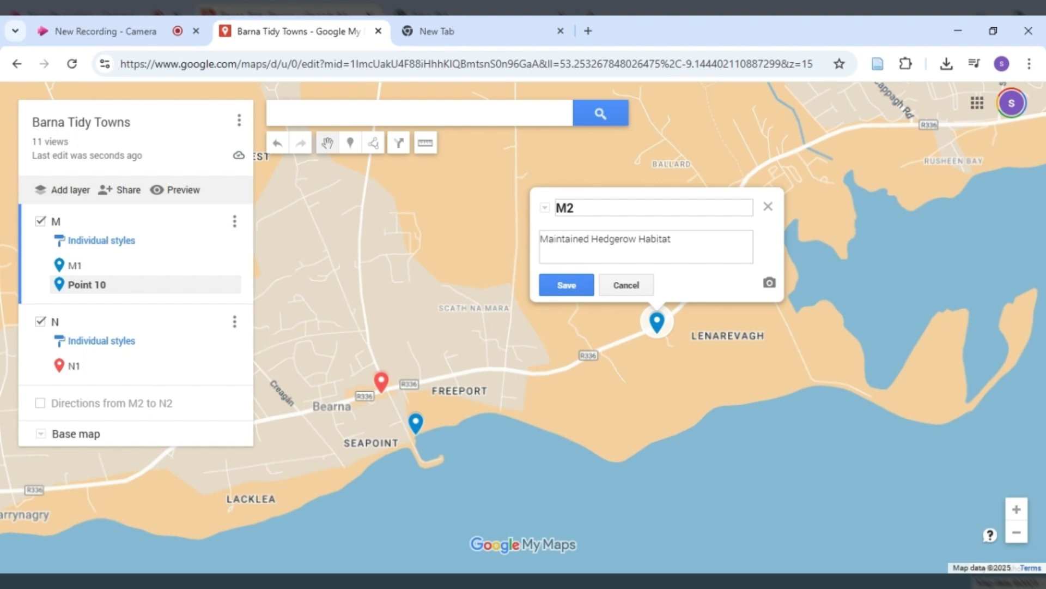
pyautogui.click(572, 284)
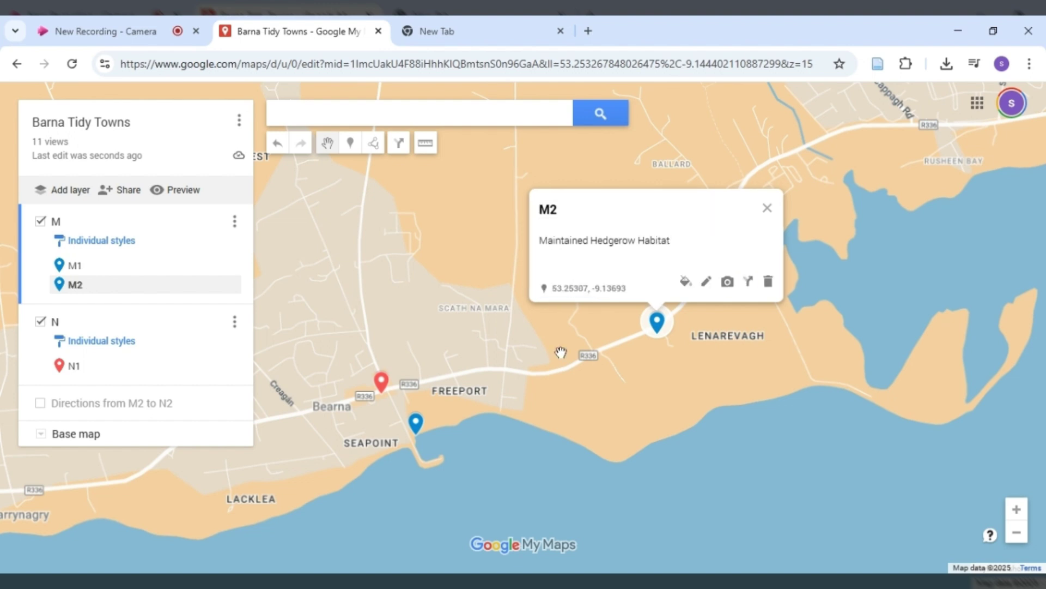
# Search the map for Barna National School to locate it, and clear the search result
pyautogui.moveTo(561, 352); pyautogui.dragTo(713, 296)
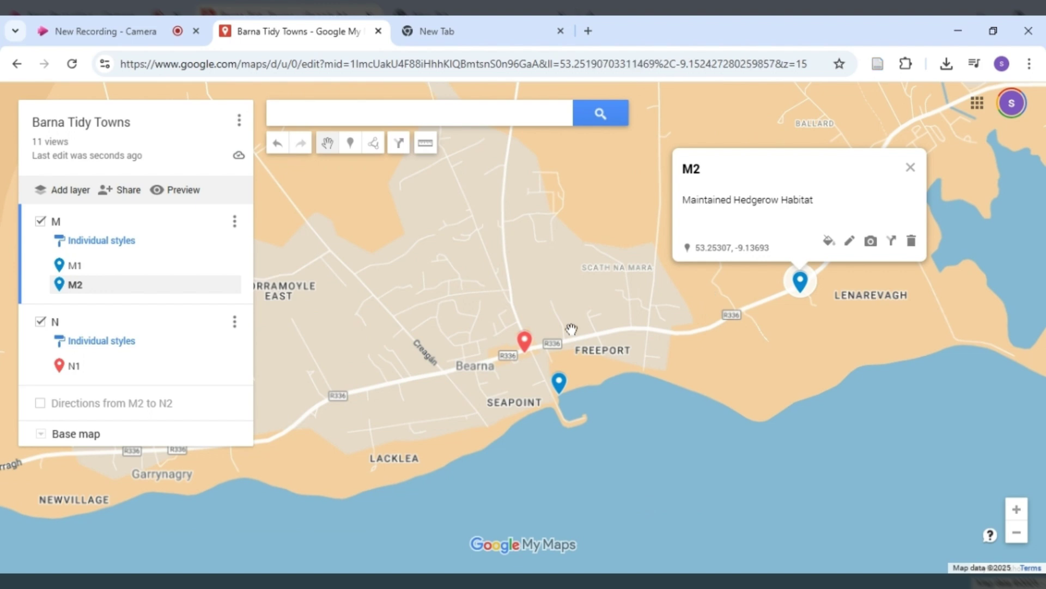
pyautogui.scroll(1, 572, 329)
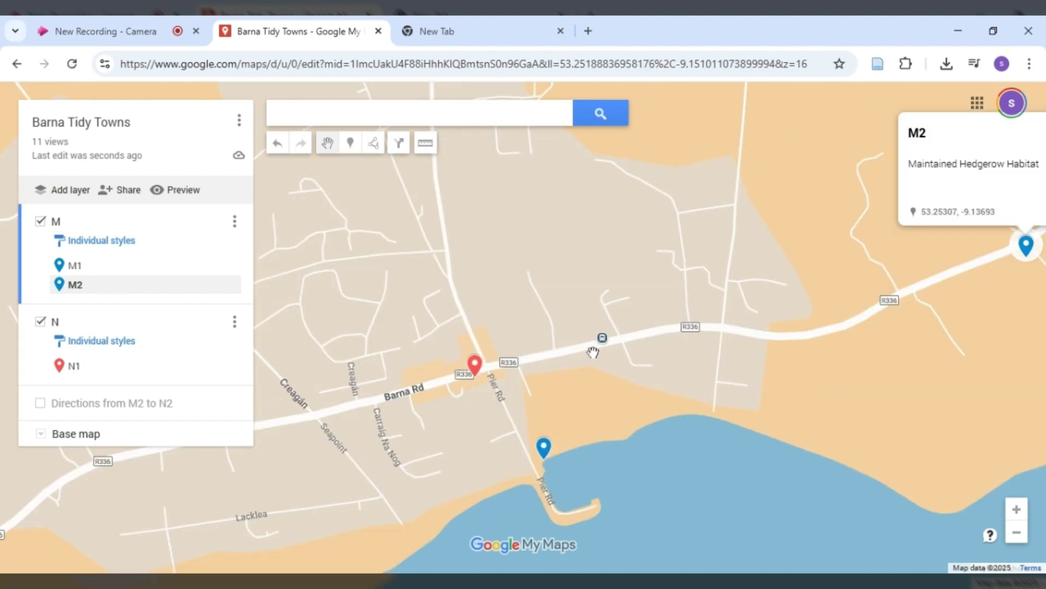
pyautogui.click(382, 113)
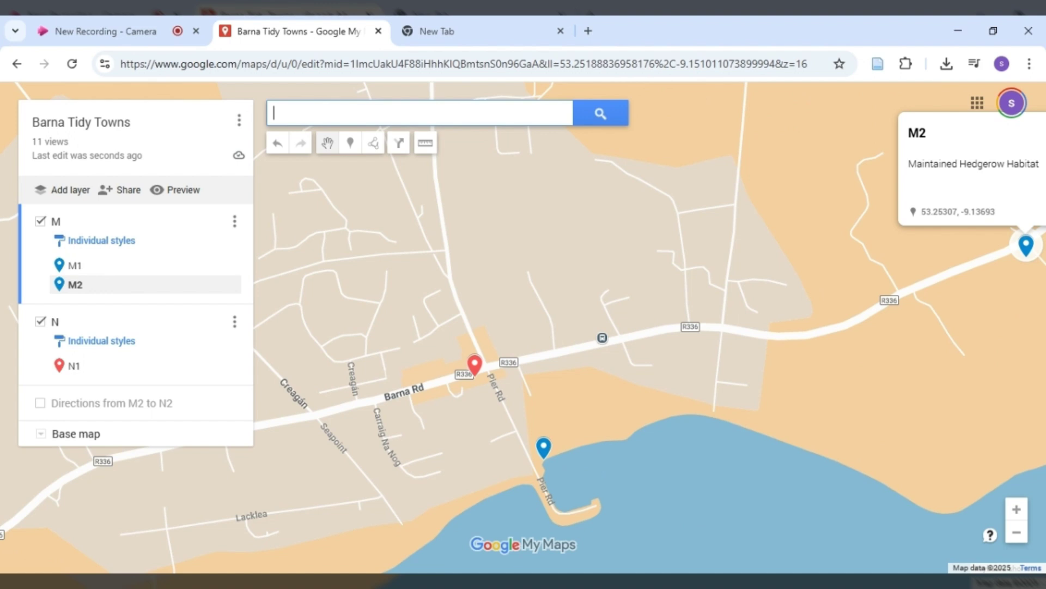
pyautogui.write('Barna')
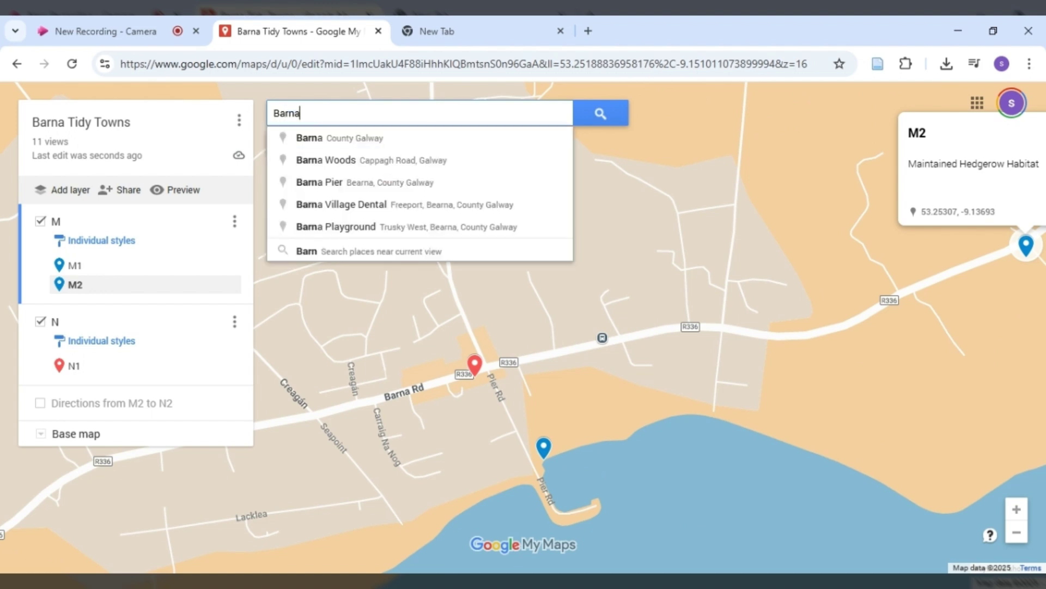
pyautogui.write(' n')
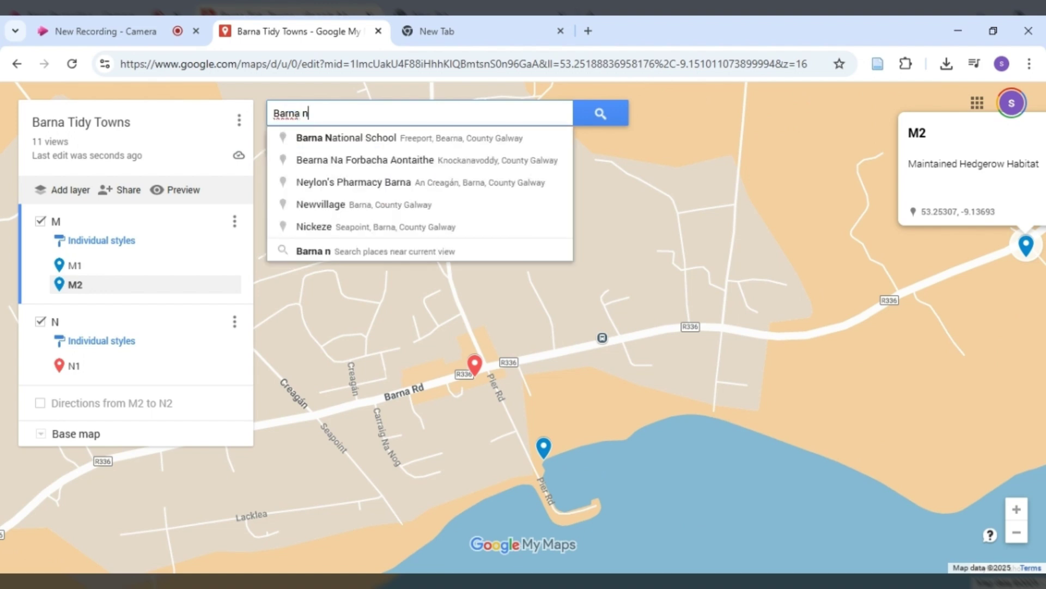
pyautogui.click(369, 141)
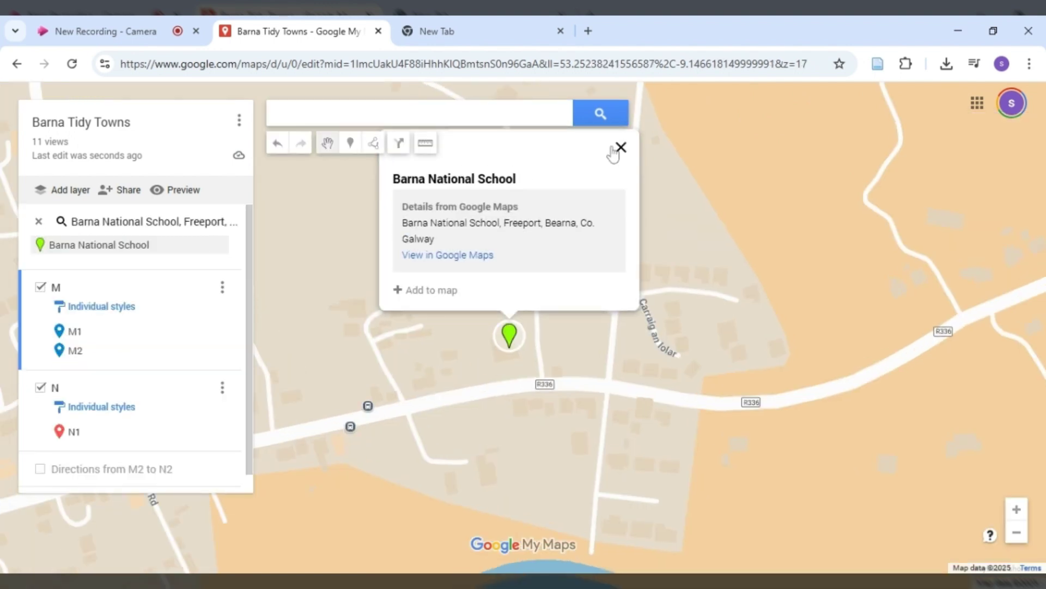
pyautogui.click(621, 148)
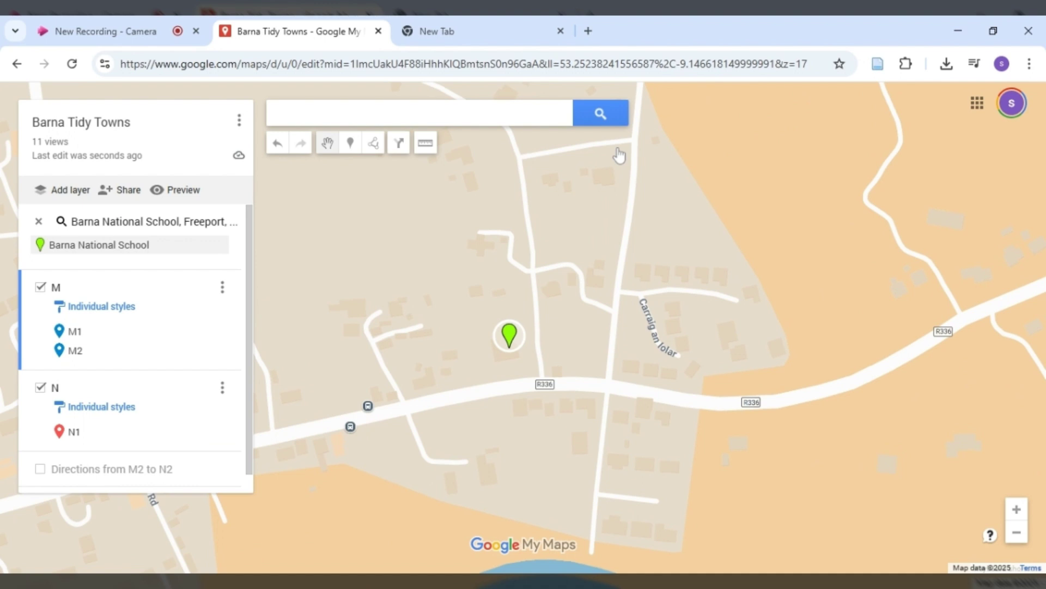
pyautogui.click(38, 223)
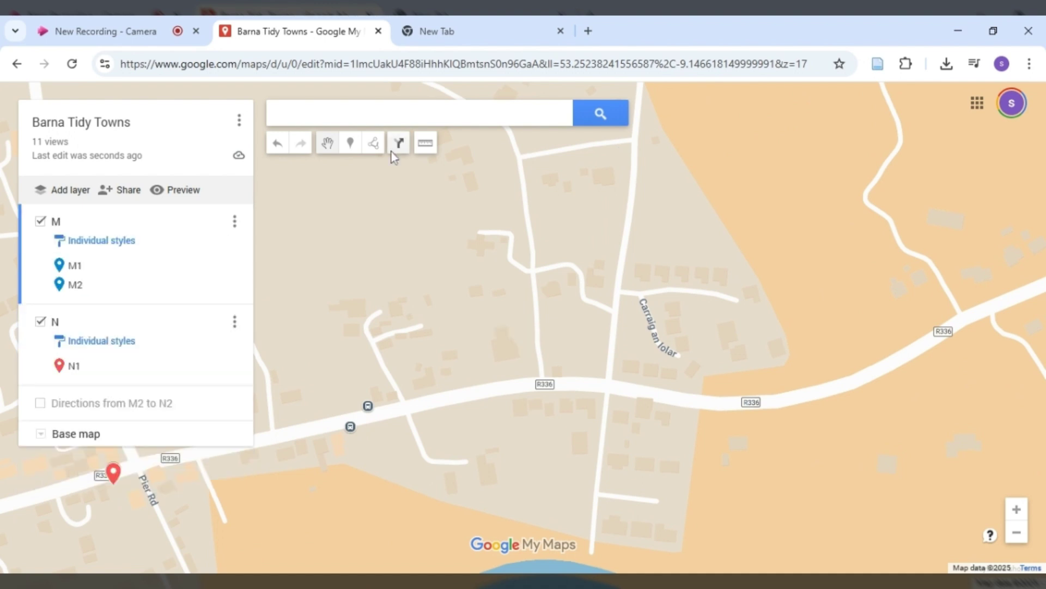
# Add marker M3 at Barna National School, described "Barna National School, Green-Schools programme, Maintained An Taisce green flag", in the M layer
pyautogui.click(350, 144)
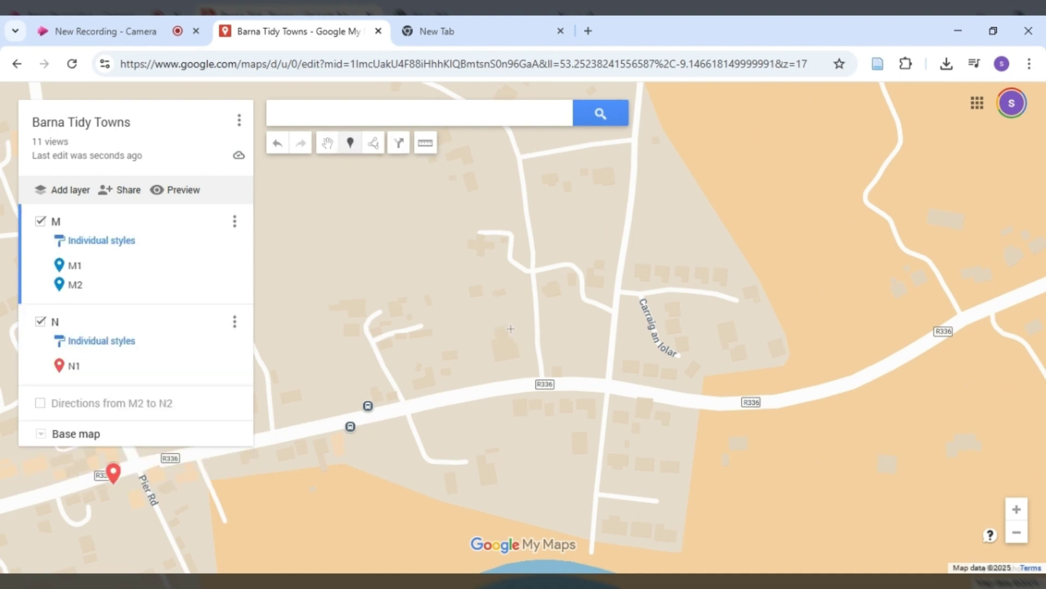
pyautogui.click(505, 346)
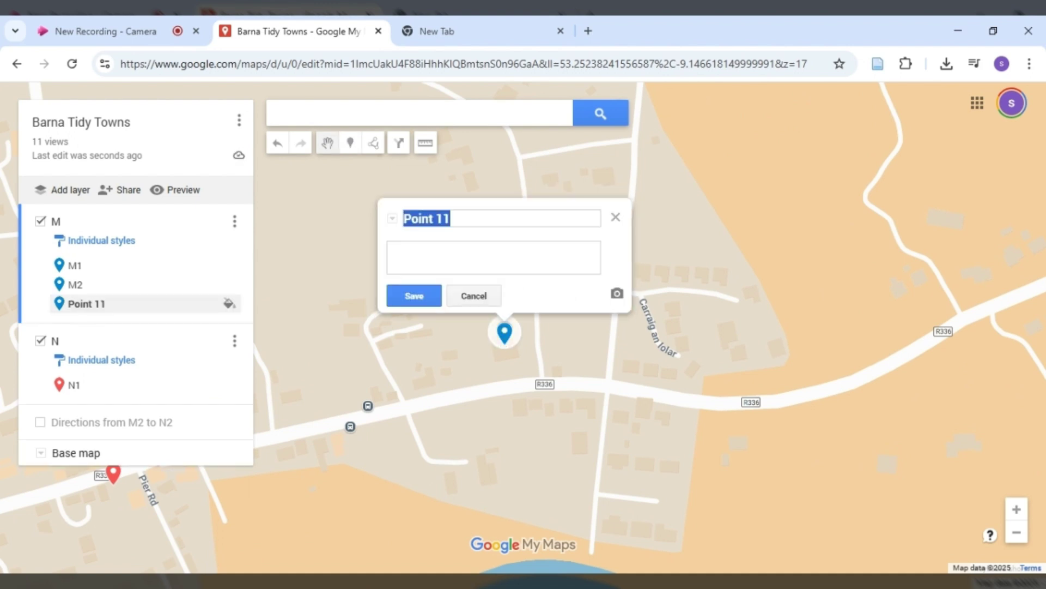
pyautogui.write('M3')
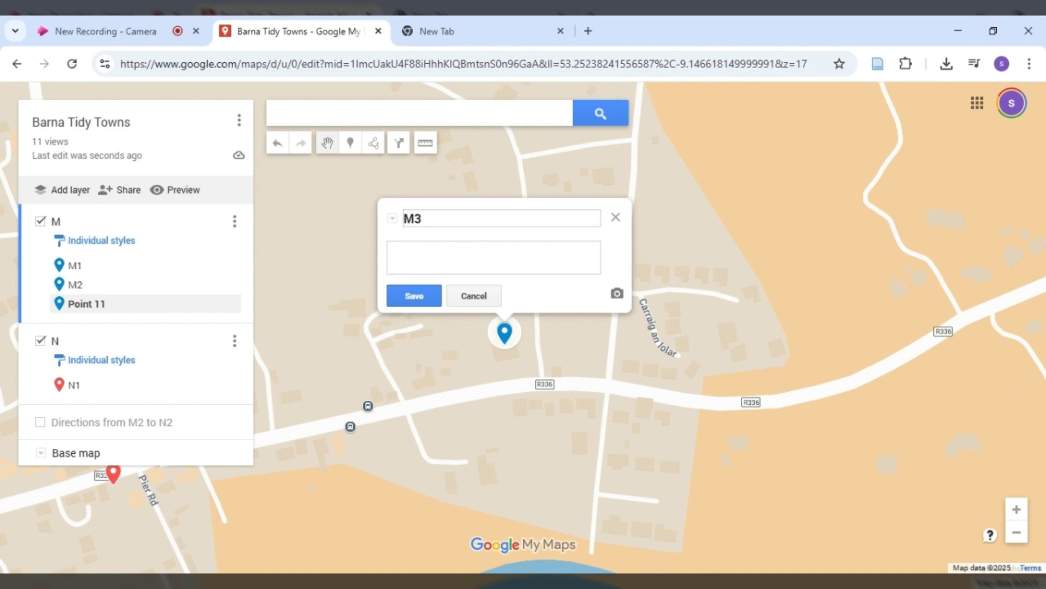
pyautogui.write('Barna National School, Green-Schools programme, Maintained An Taisce green flag')
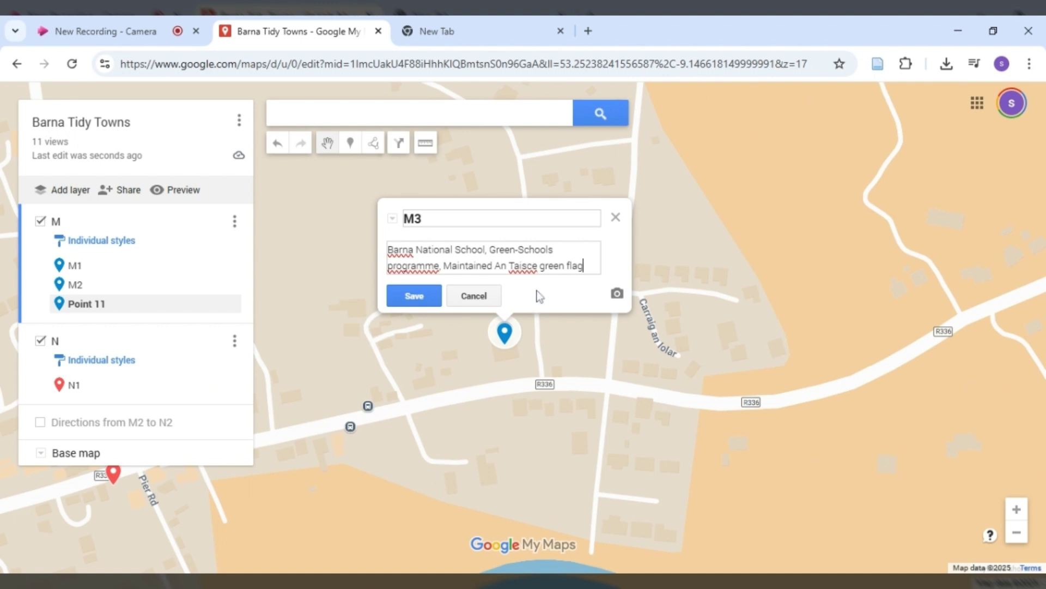
pyautogui.click(424, 298)
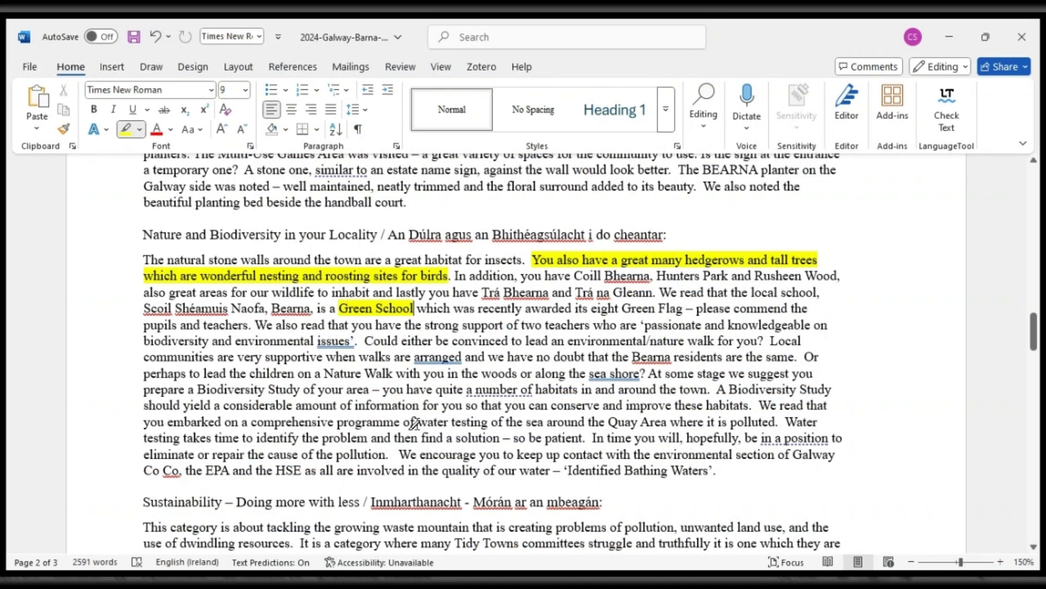
# In Word, highlight in yellow "water testing of the sea around the Quay Area where it is polluted."
pyautogui.moveTo(415, 422)
pyautogui.mouseDown()
pyautogui.moveTo(671, 424)
pyautogui.moveTo(675, 410)
pyautogui.moveTo(779, 416)
pyautogui.mouseUp()
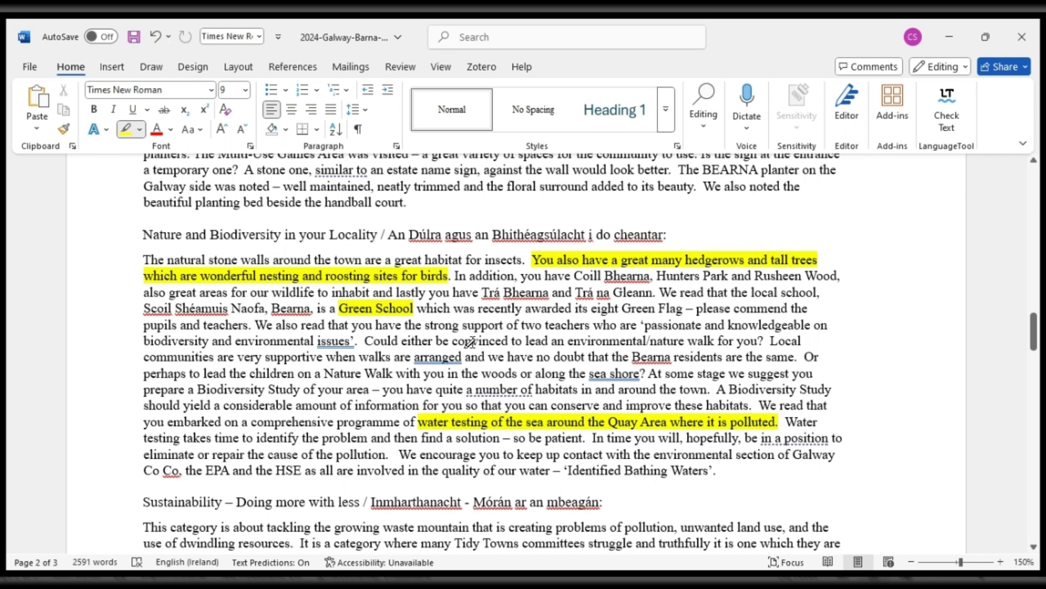
pyautogui.click(126, 129)
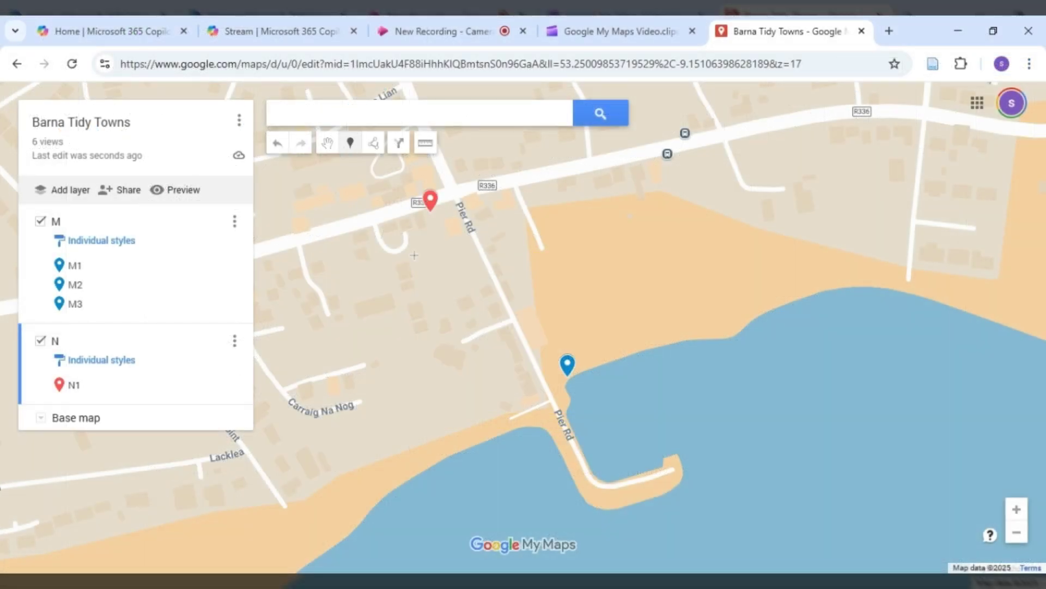
# In Google My Maps, add marker N2 with the description "Water Testing" to the N layer, on the shore beside Pier Rd just south of M1
pyautogui.scroll(1, 567, 406)
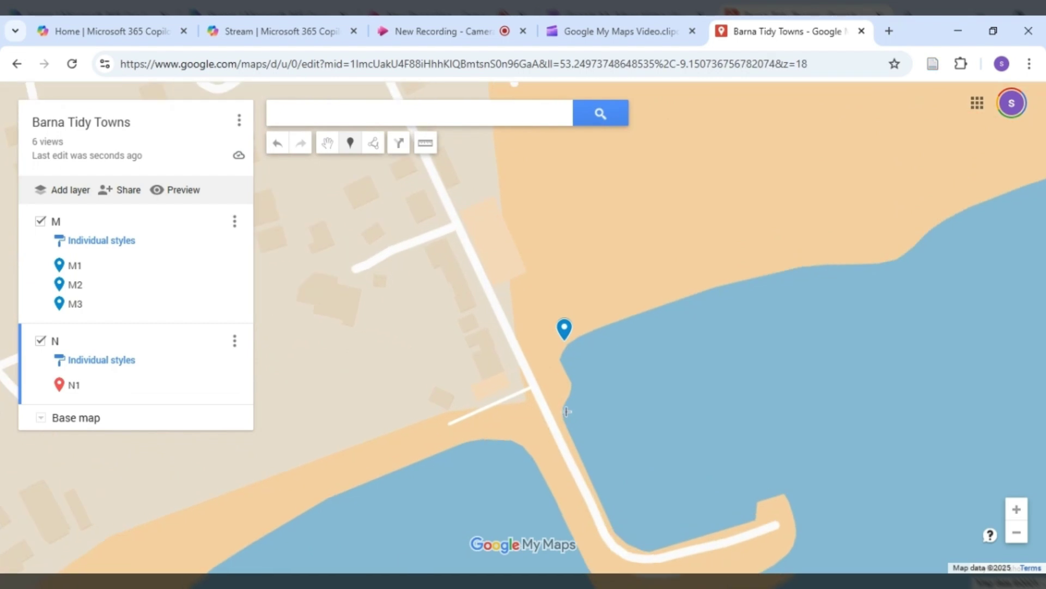
pyautogui.click(565, 410)
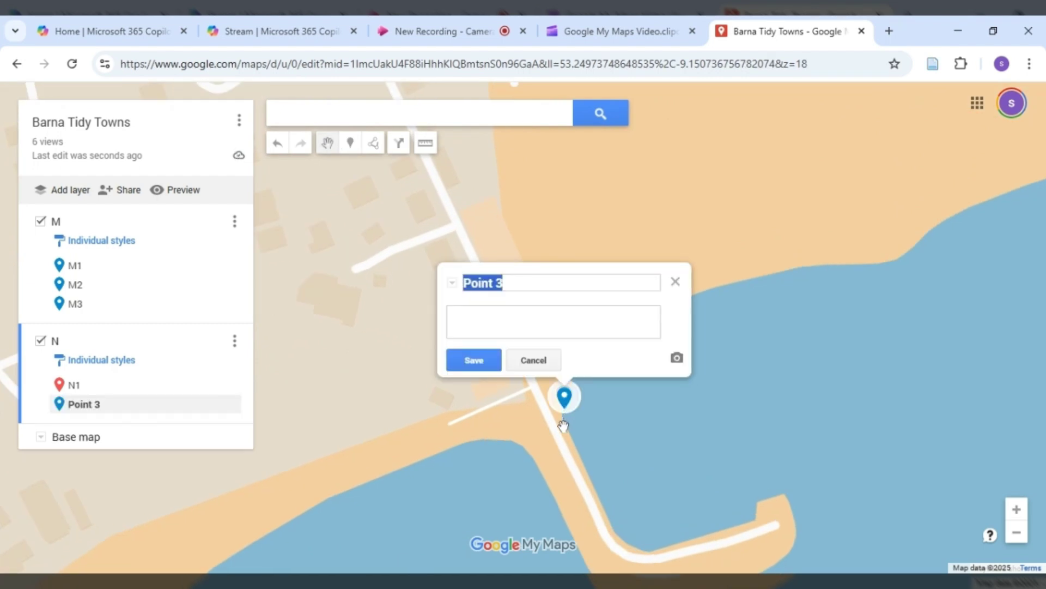
pyautogui.write('N')
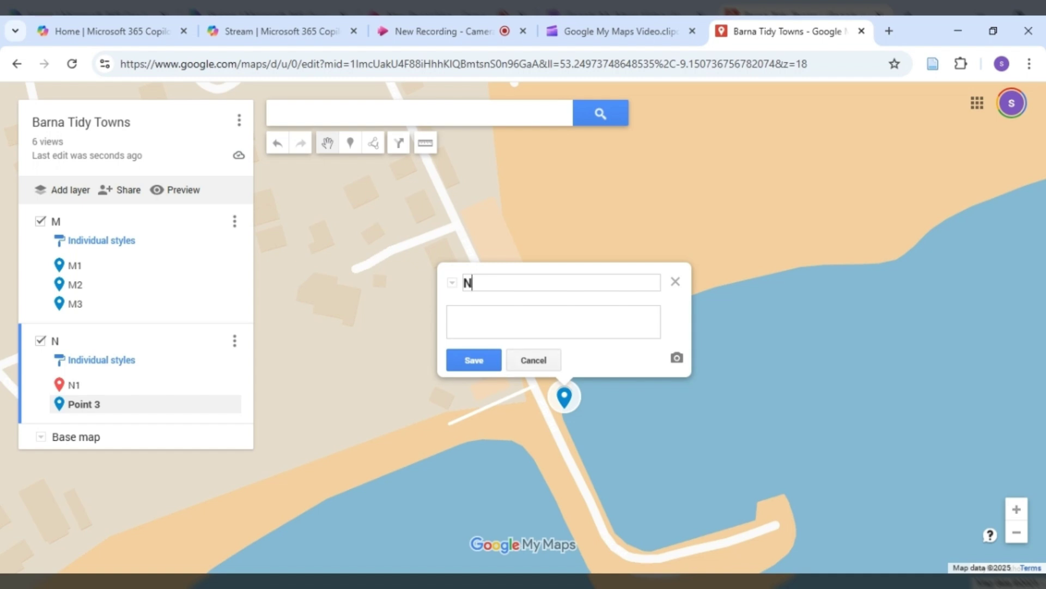
pyautogui.write('2')
pyautogui.press('Tab')
pyautogui.write('Water Testing')
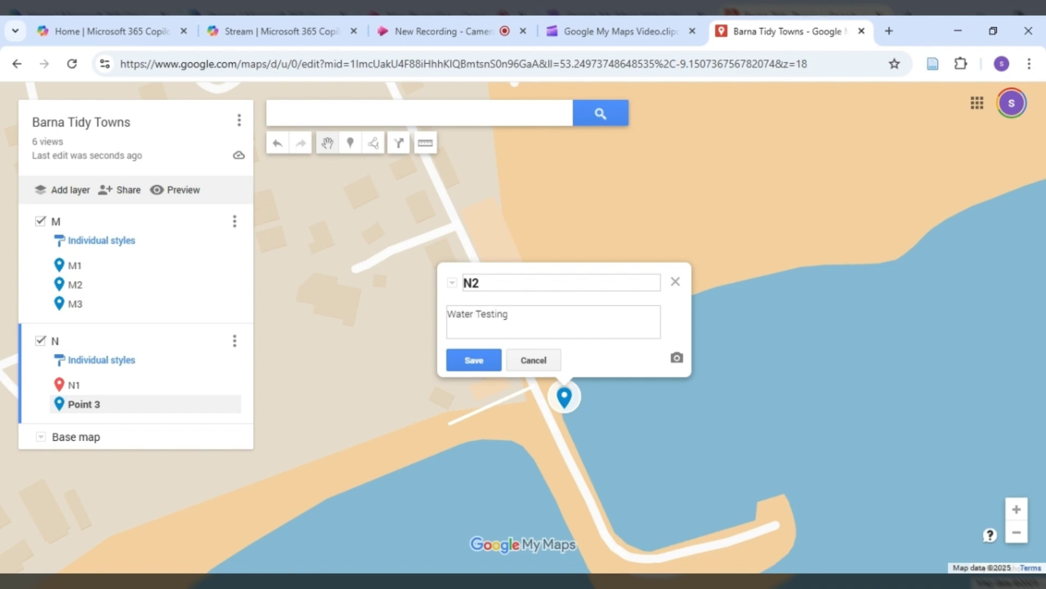
pyautogui.click(472, 360)
# Colour the N2 marker light red to match N1
pyautogui.click(593, 364)
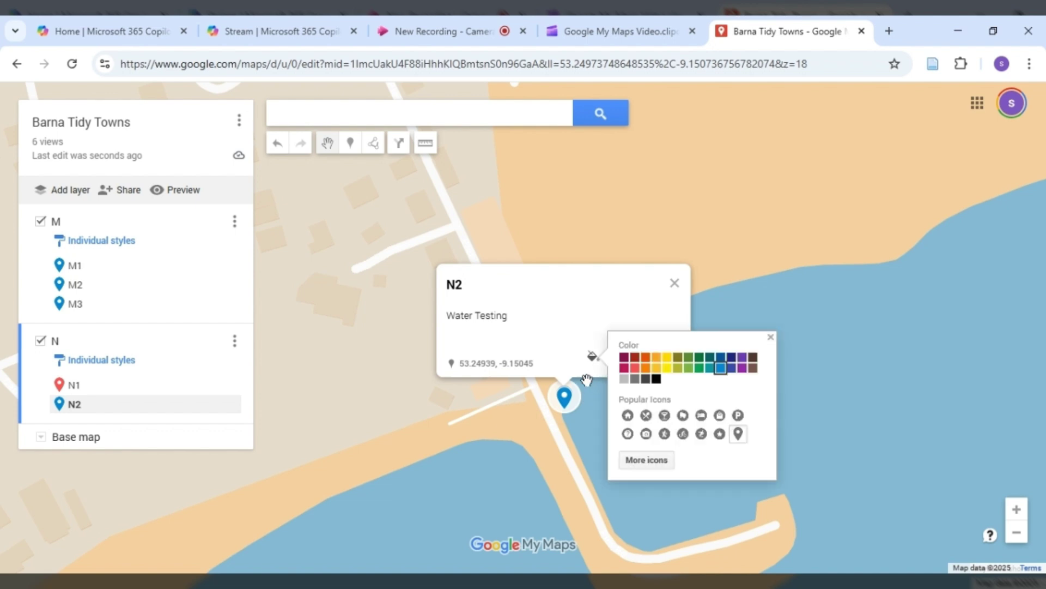
pyautogui.click(635, 367)
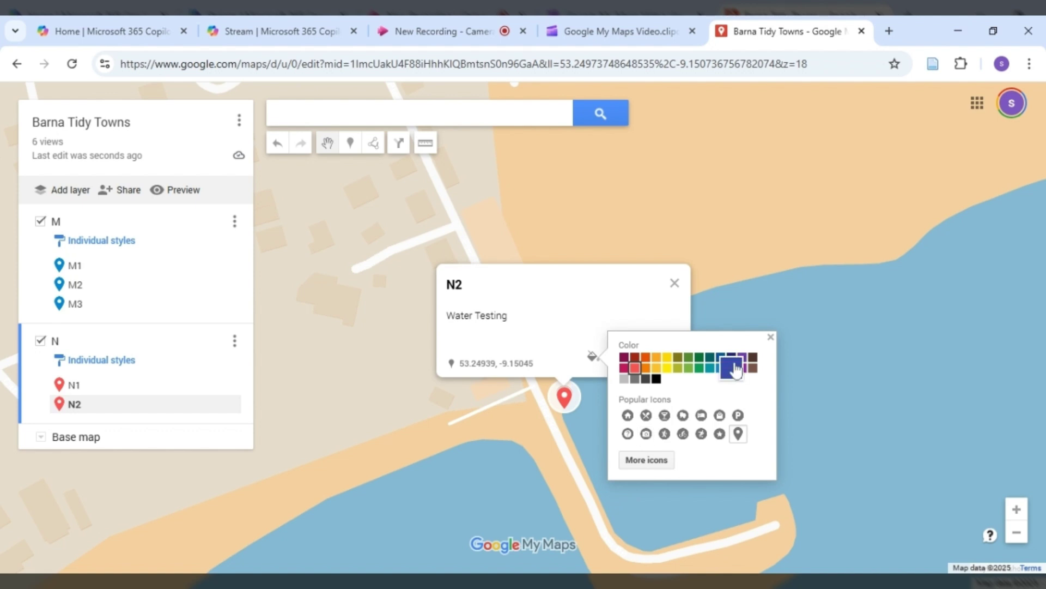
pyautogui.scroll(-4, 522, 366)
pyautogui.scroll(1, 567, 360)
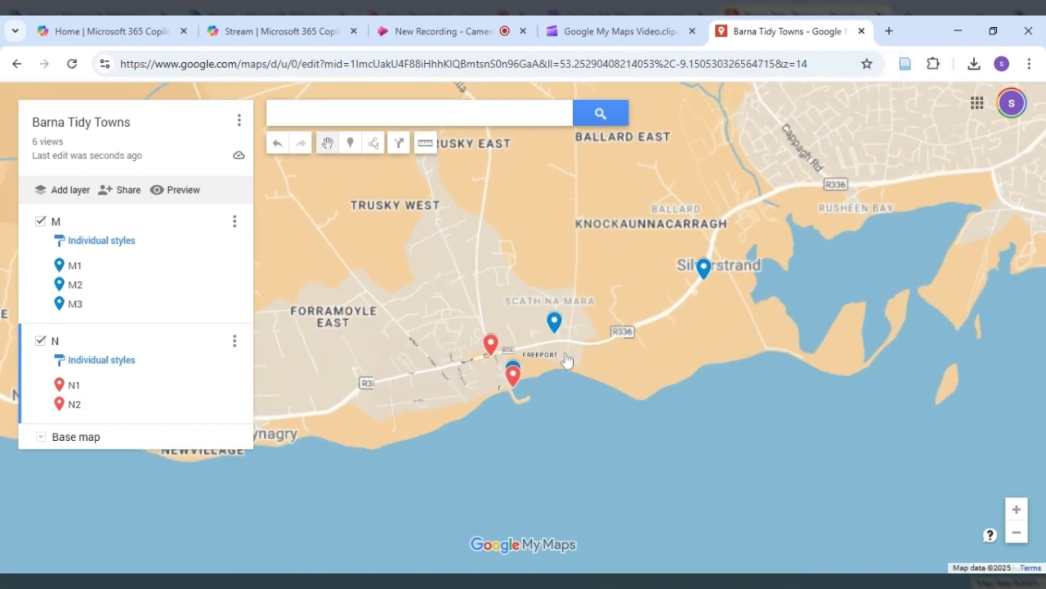
# Add a driving directions layer with a route from marker M2 to marker M3
pyautogui.moveTo(587, 350); pyautogui.dragTo(682, 414)
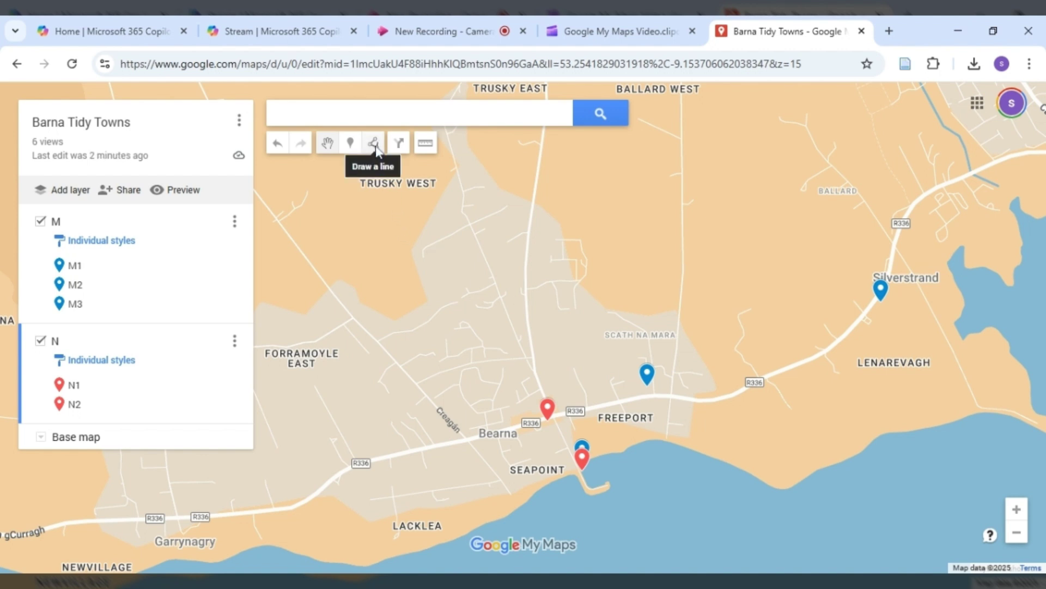
pyautogui.click(399, 145)
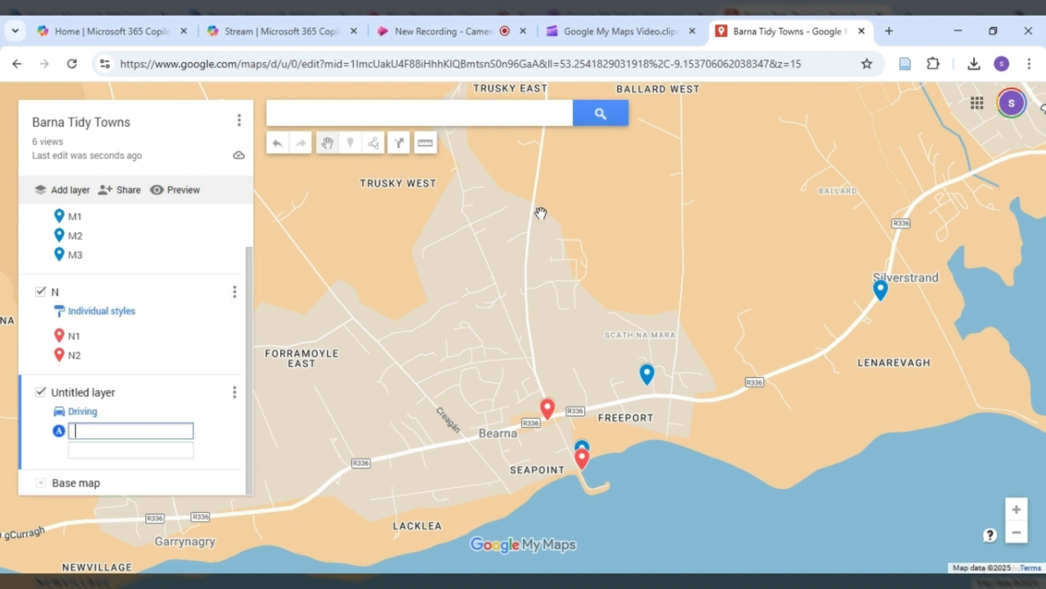
pyautogui.click(881, 294)
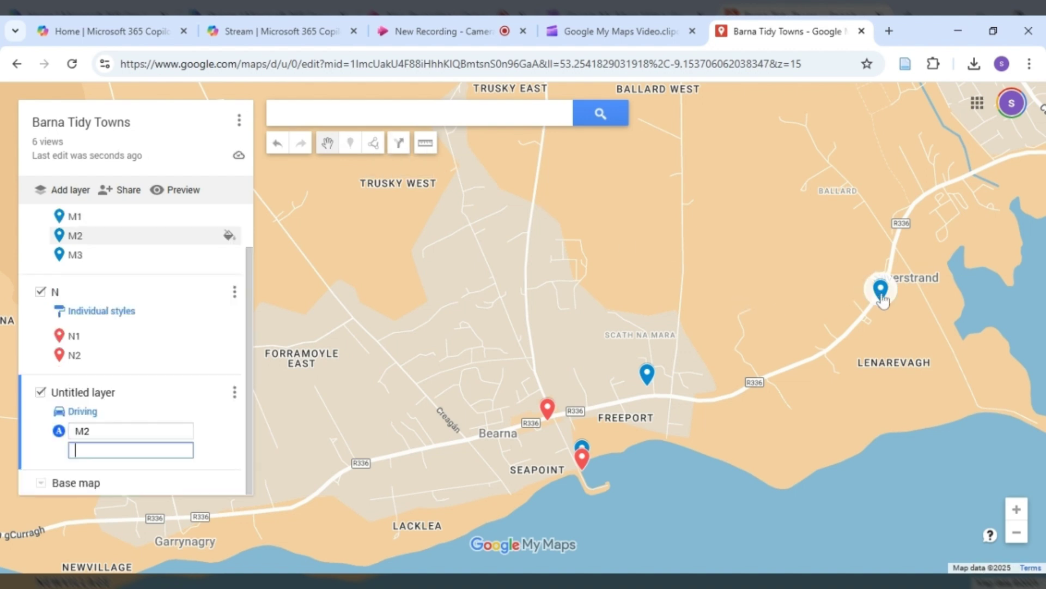
pyautogui.click(649, 379)
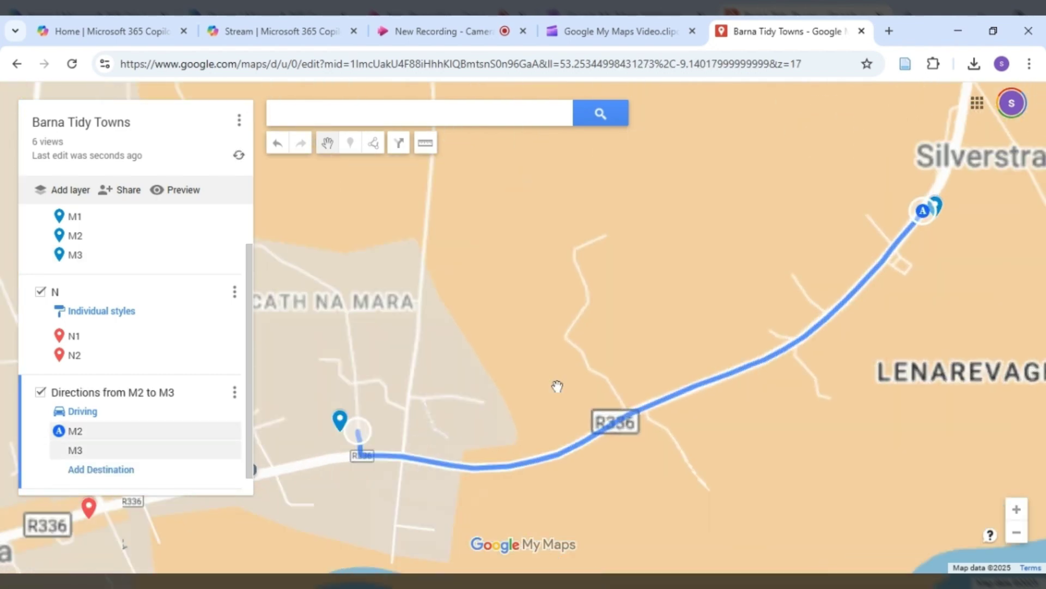
# Extend the driving route from M3 by adding marker N1 as the third destination
pyautogui.moveTo(611, 296); pyautogui.dragTo(979, 259)
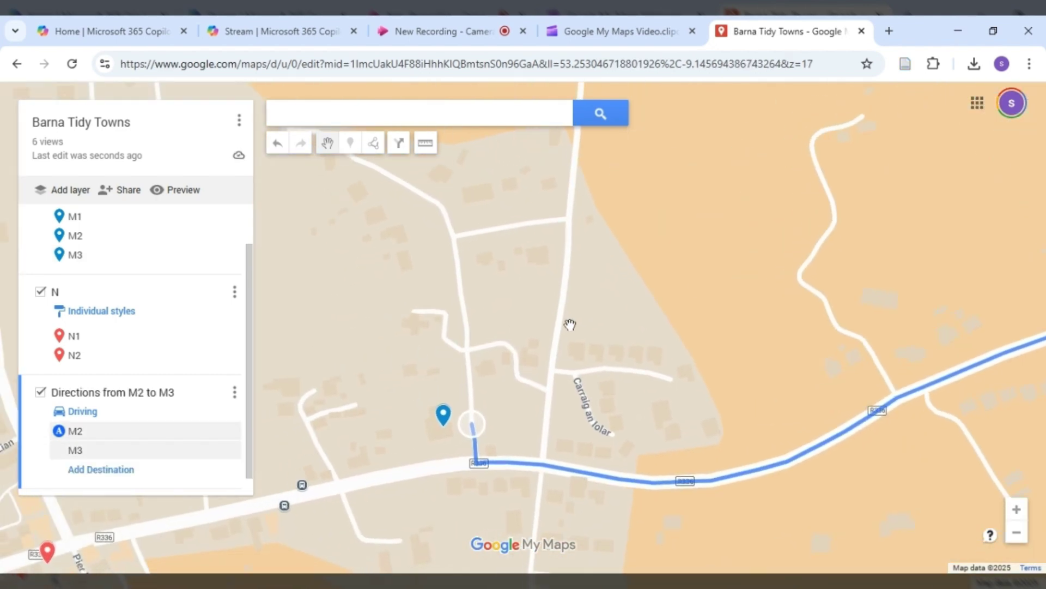
pyautogui.moveTo(567, 324)
pyautogui.mouseDown()
pyautogui.moveTo(861, 245)
pyautogui.moveTo(900, 256)
pyautogui.mouseUp()
pyautogui.scroll(-2, 899, 257)
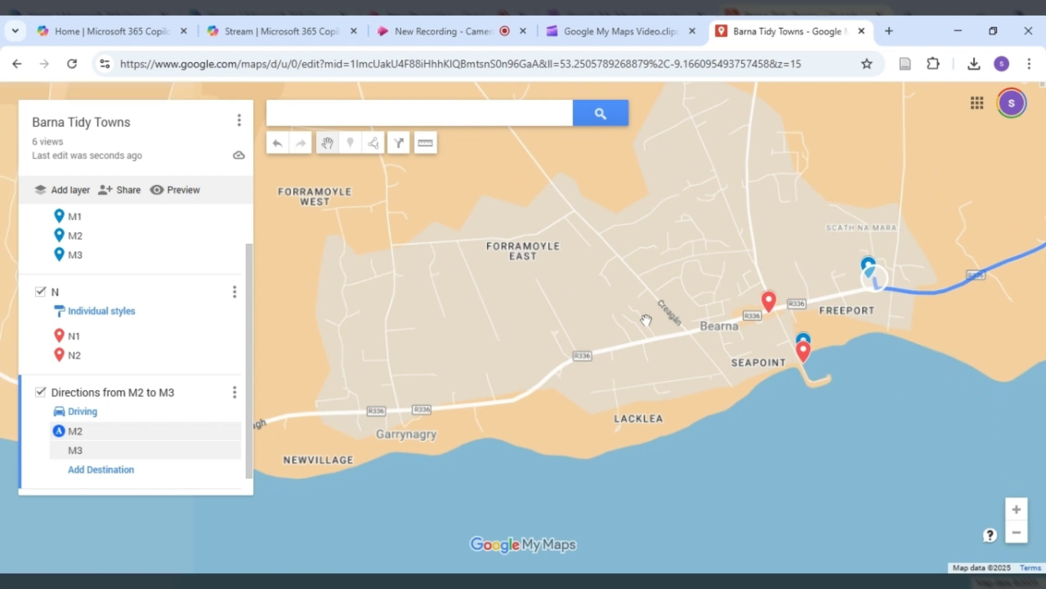
pyautogui.click(82, 470)
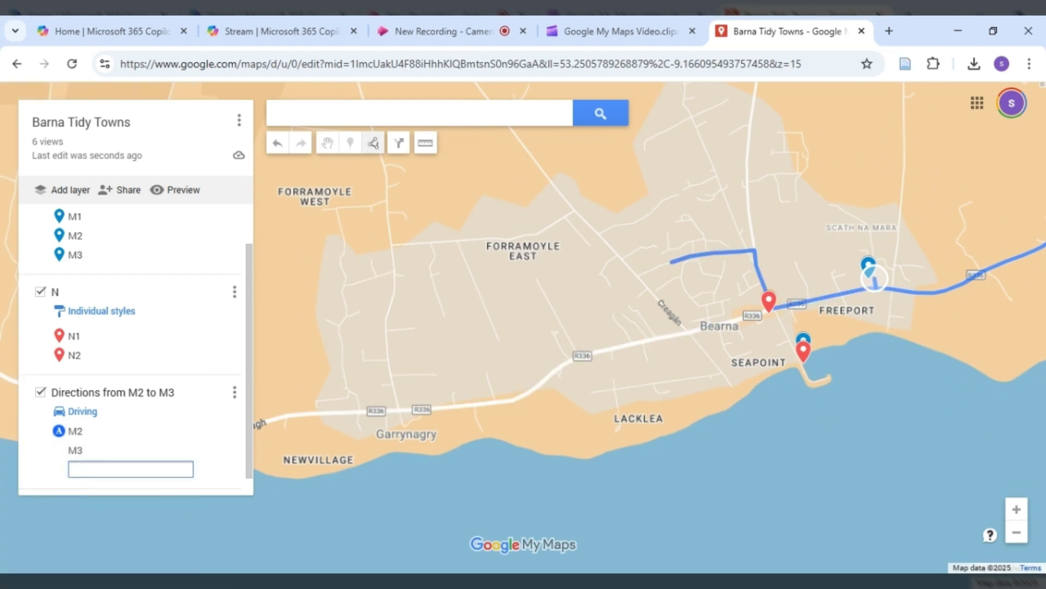
pyautogui.click(769, 306)
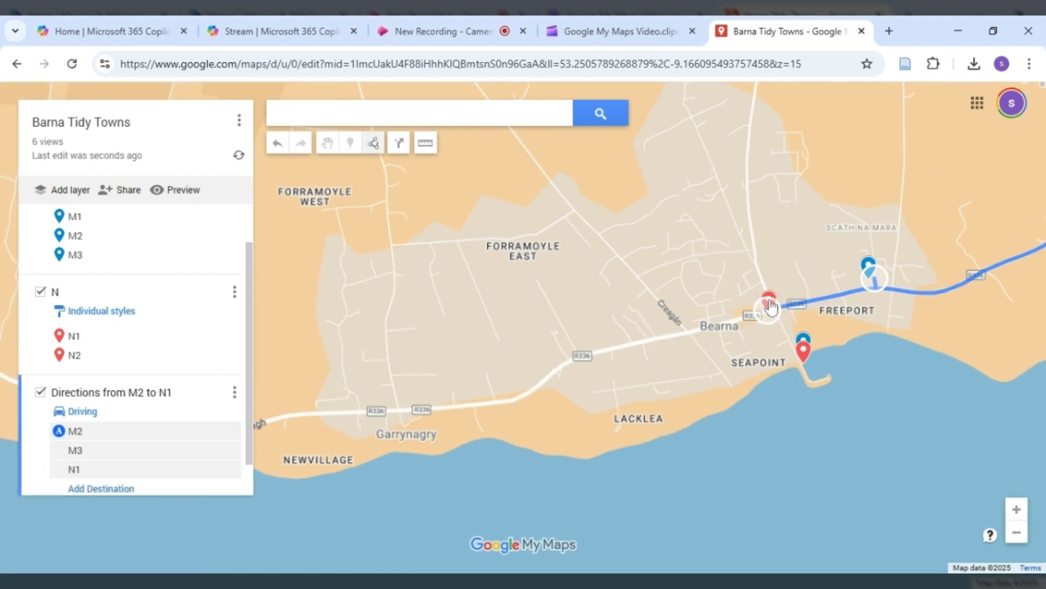
pyautogui.scroll(1, 770, 306)
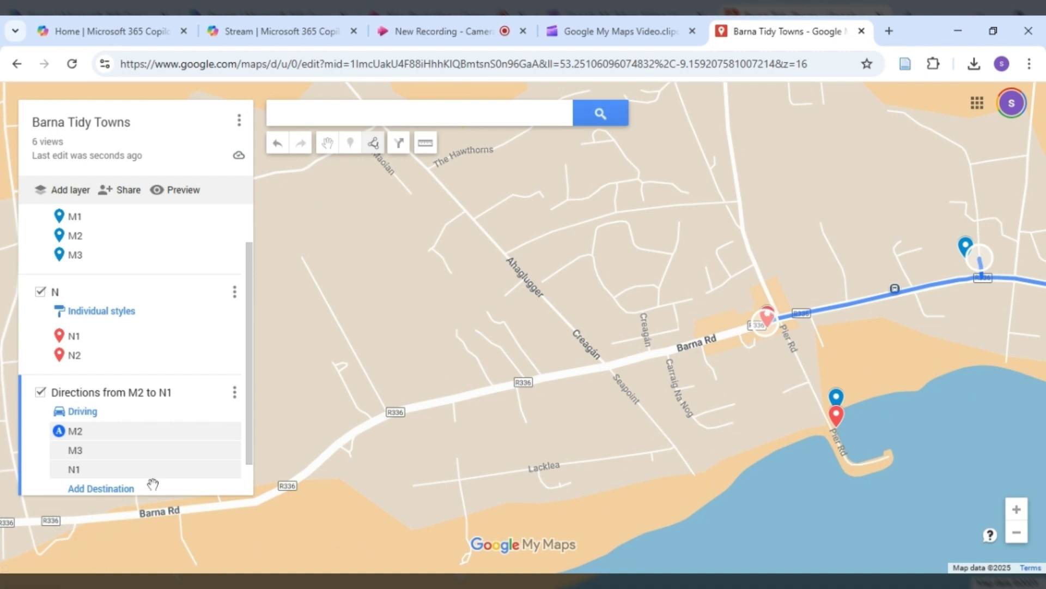
# Extend the driving route from N1 by adding marker M1 beside Pier Rd as the fourth destination
pyautogui.scroll(-1, 646, 354)
pyautogui.scroll(1, 808, 398)
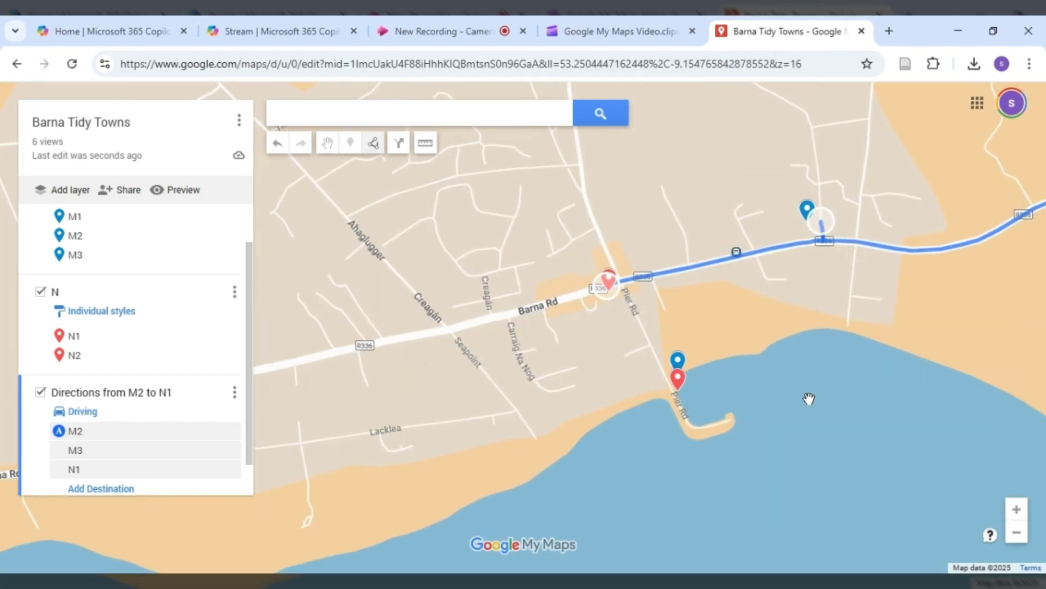
pyautogui.click(678, 362)
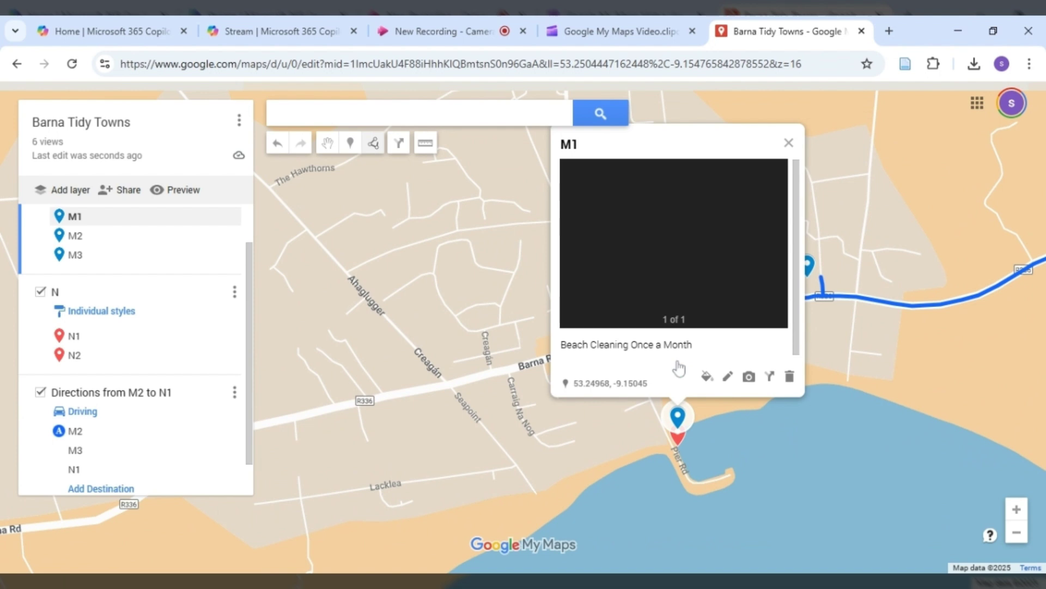
pyautogui.click(789, 142)
pyautogui.scroll(-1, 137, 452)
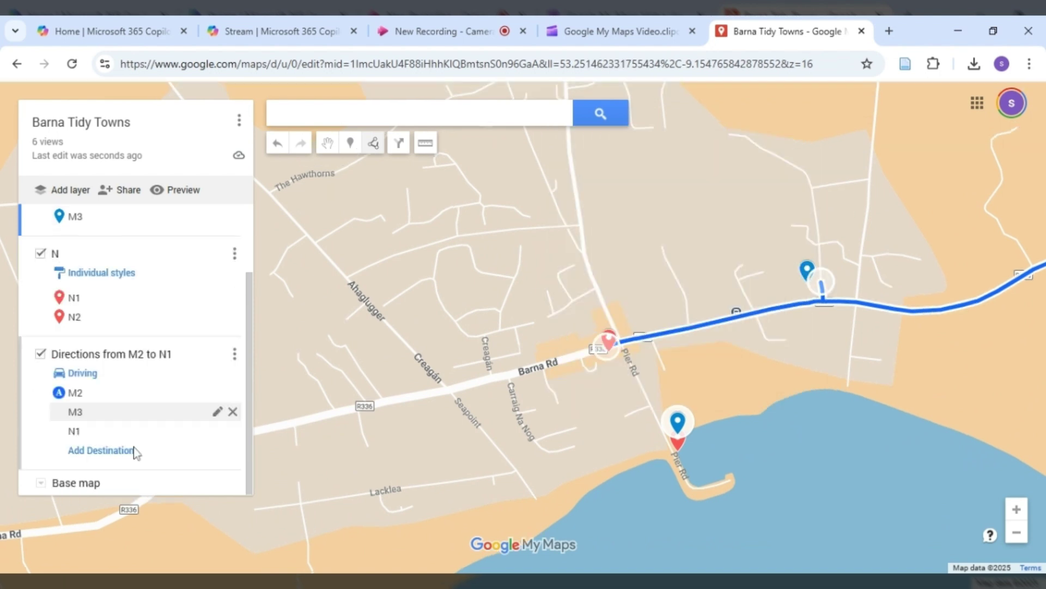
pyautogui.click(101, 451)
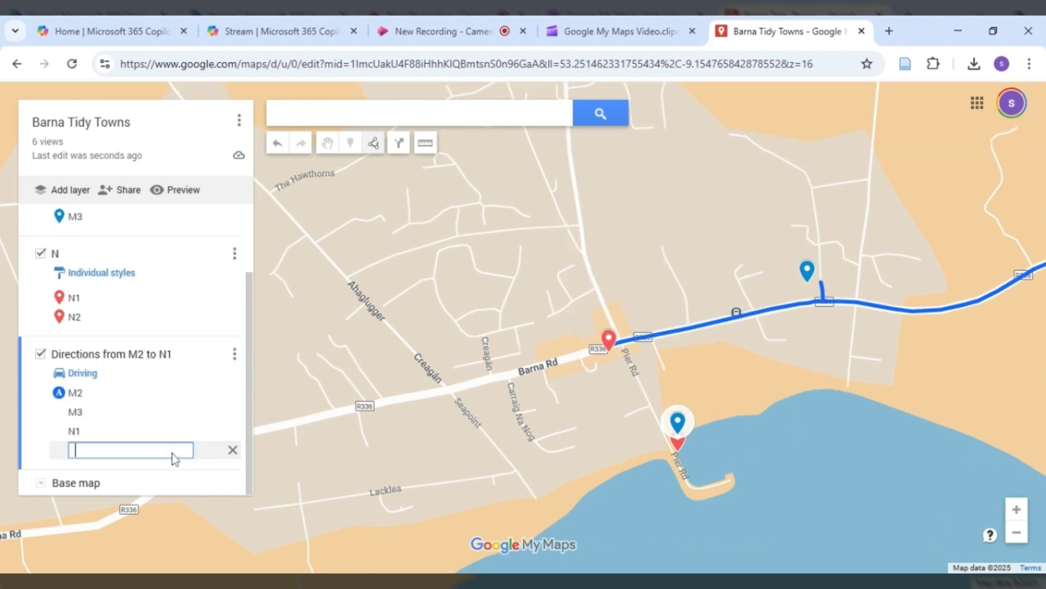
pyautogui.click(682, 427)
# Add marker N2, just south of M1, as the fifth destination of the driving route
pyautogui.moveTo(495, 481); pyautogui.dragTo(713, 419)
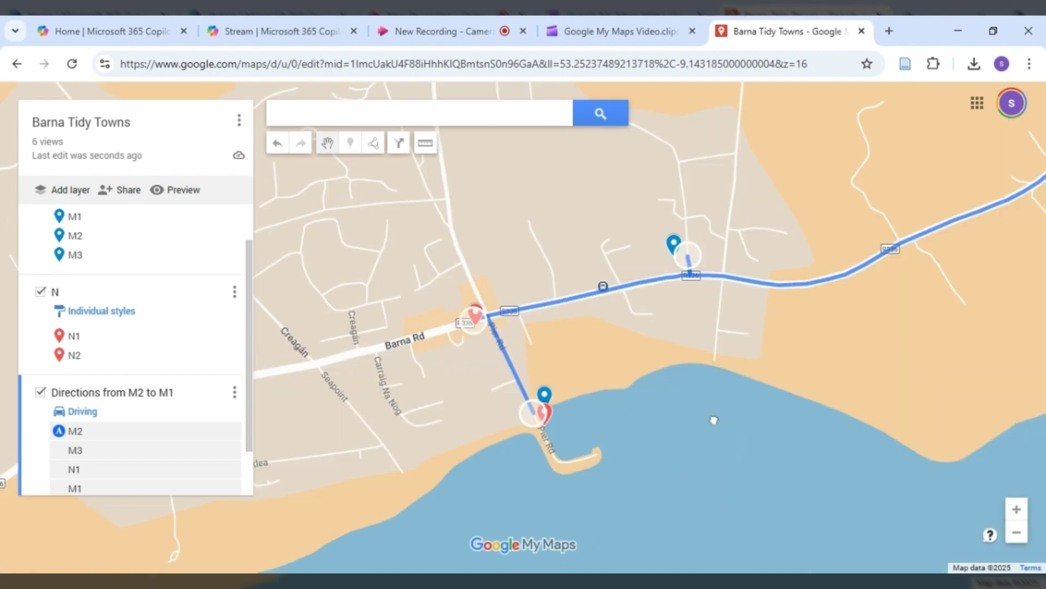
pyautogui.scroll(-1, 158, 440)
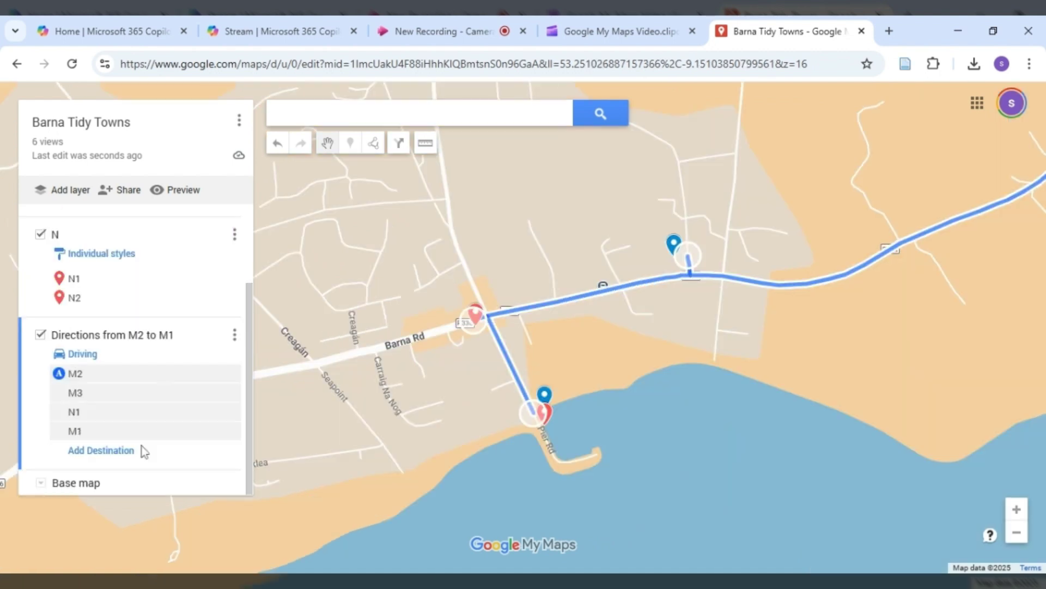
pyautogui.click(130, 450)
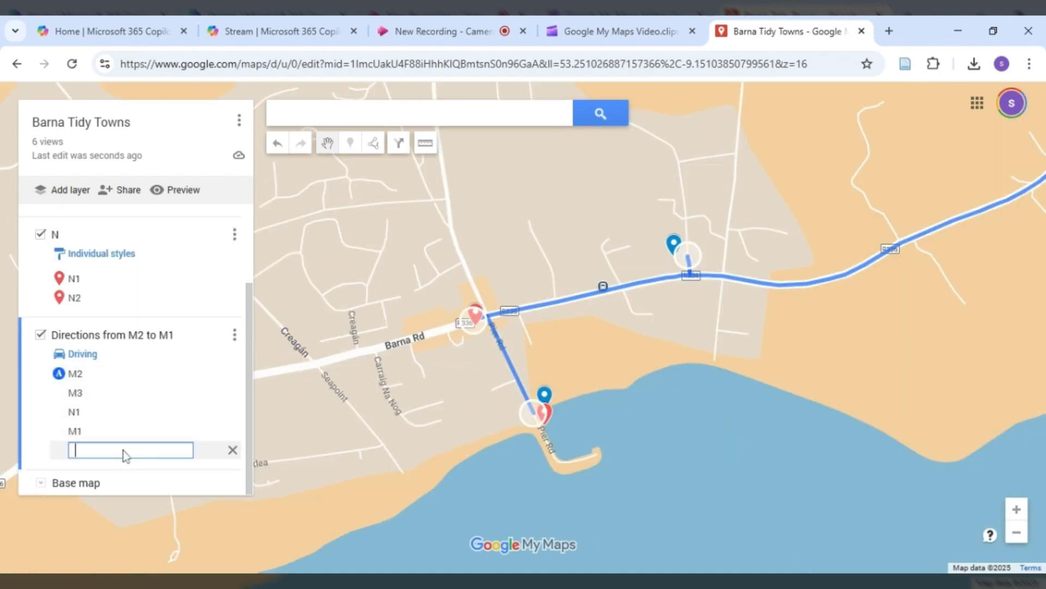
pyautogui.click(551, 418)
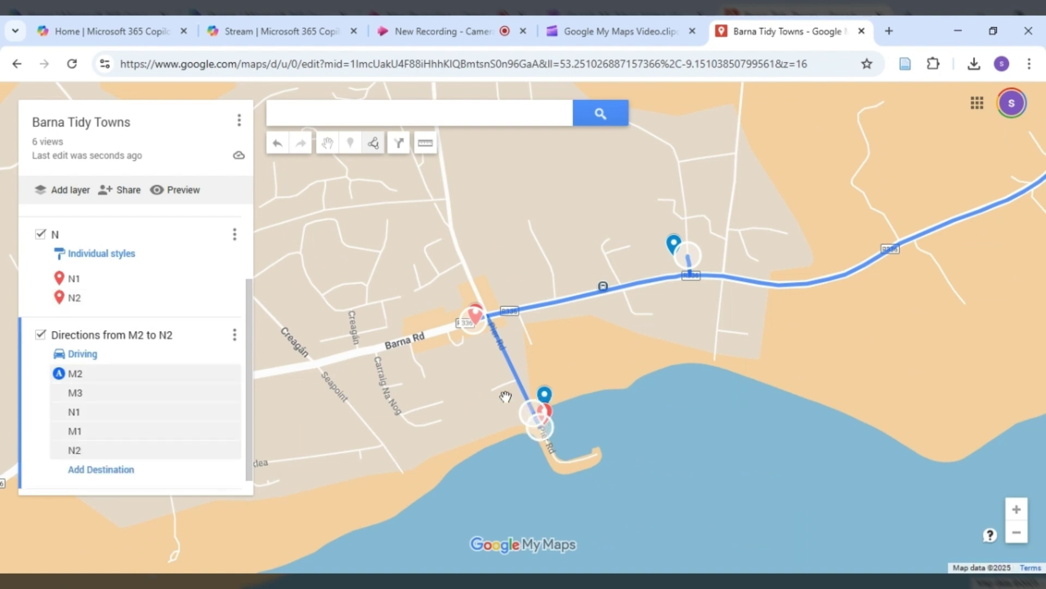
# Hide the "Directions from M2 to N2" layer on the map
pyautogui.click(234, 335)
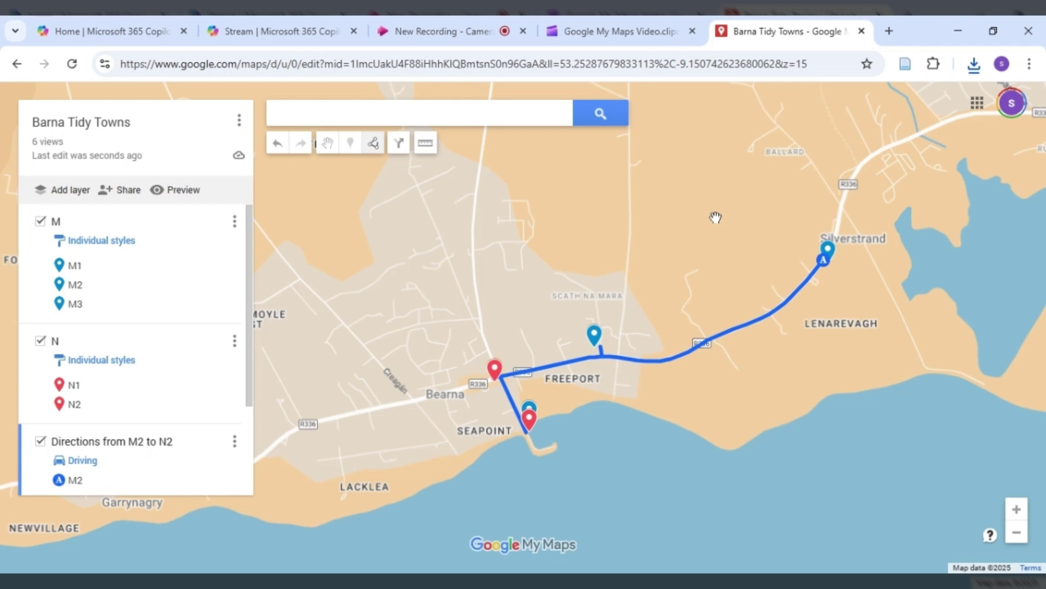
pyautogui.click(40, 442)
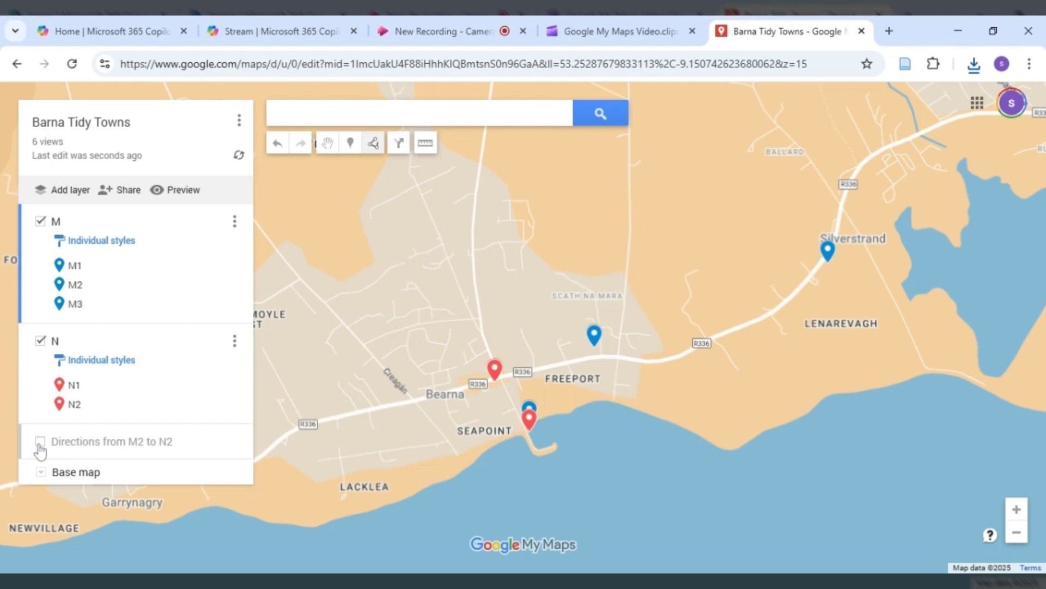
pyautogui.click(40, 340)
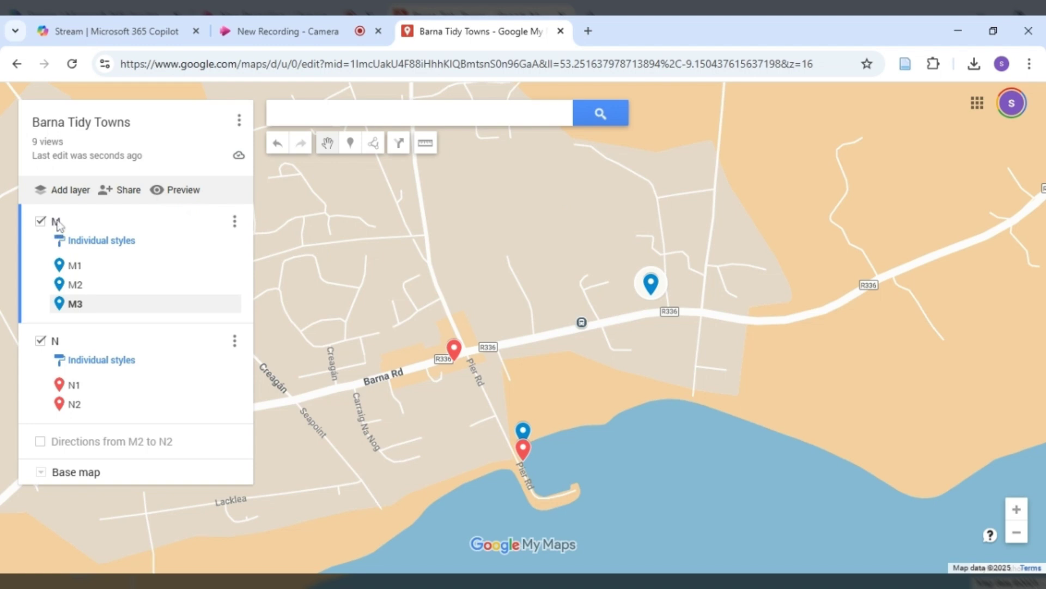
# Rename layer M to "Improved/ Maintained Projects" and layer N to "New Projects"
pyautogui.click(56, 221)
pyautogui.write('Improved/ Maintained Projects')
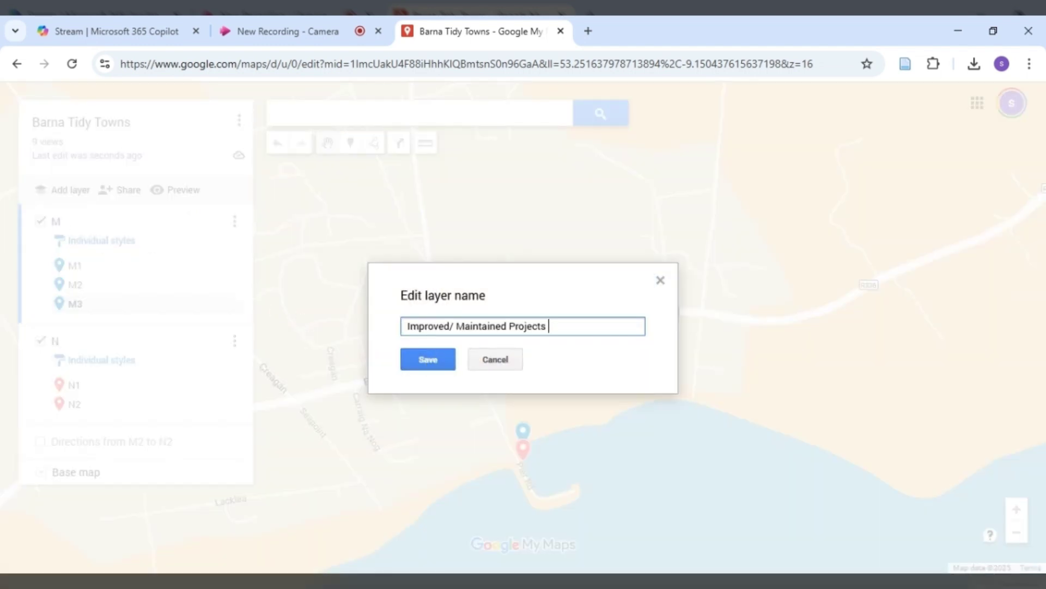
pyautogui.click(425, 366)
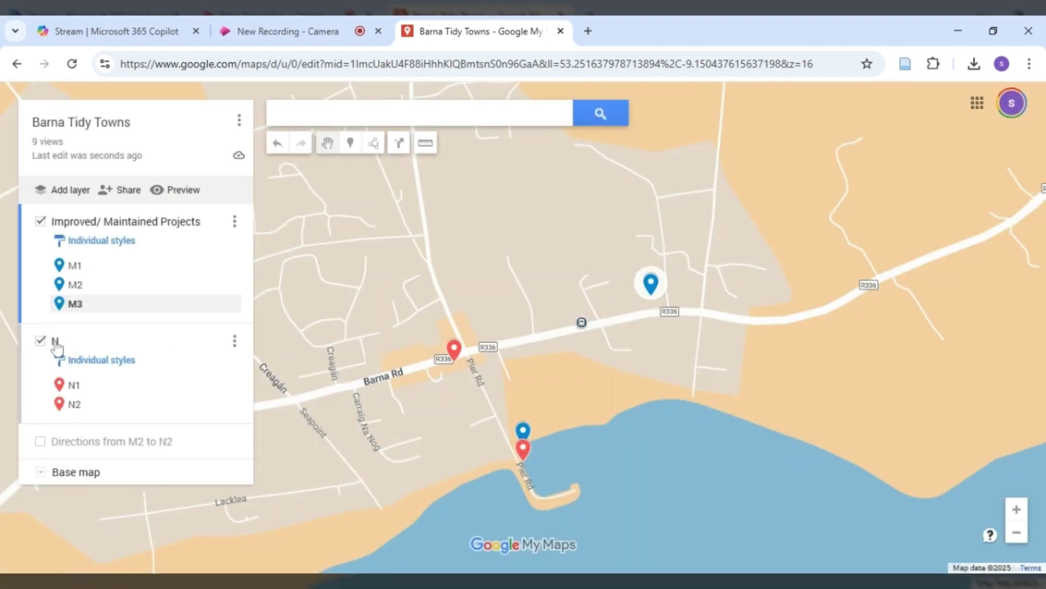
pyautogui.click(56, 341)
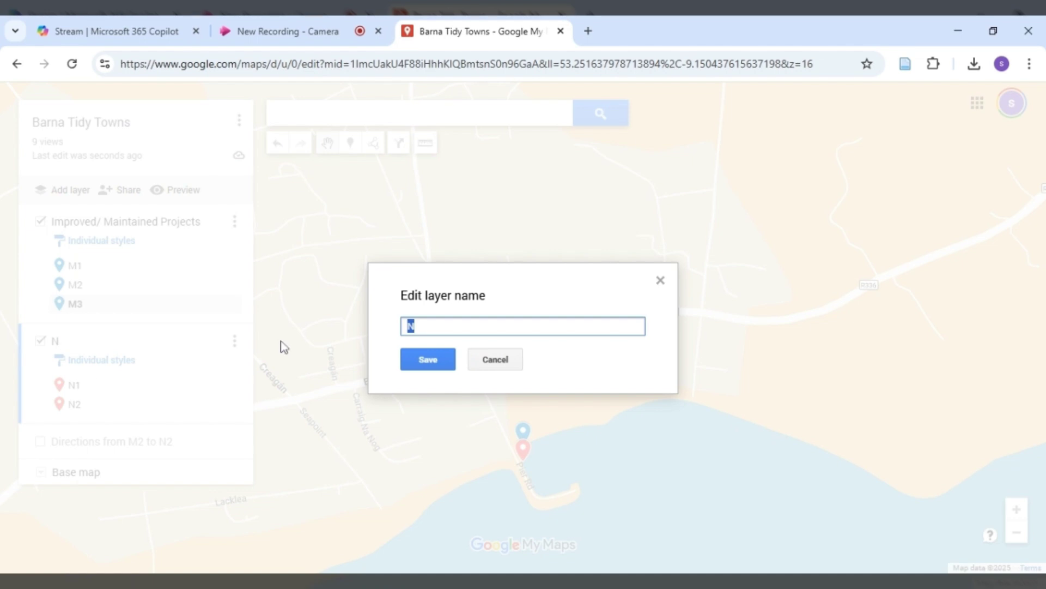
pyautogui.write('New Projects')
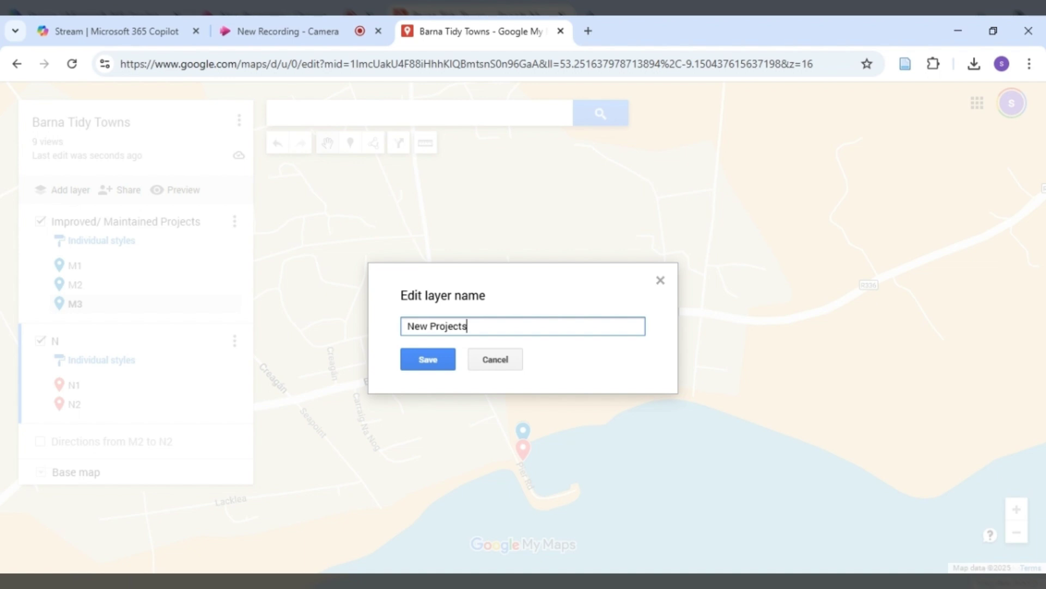
pyautogui.click(422, 359)
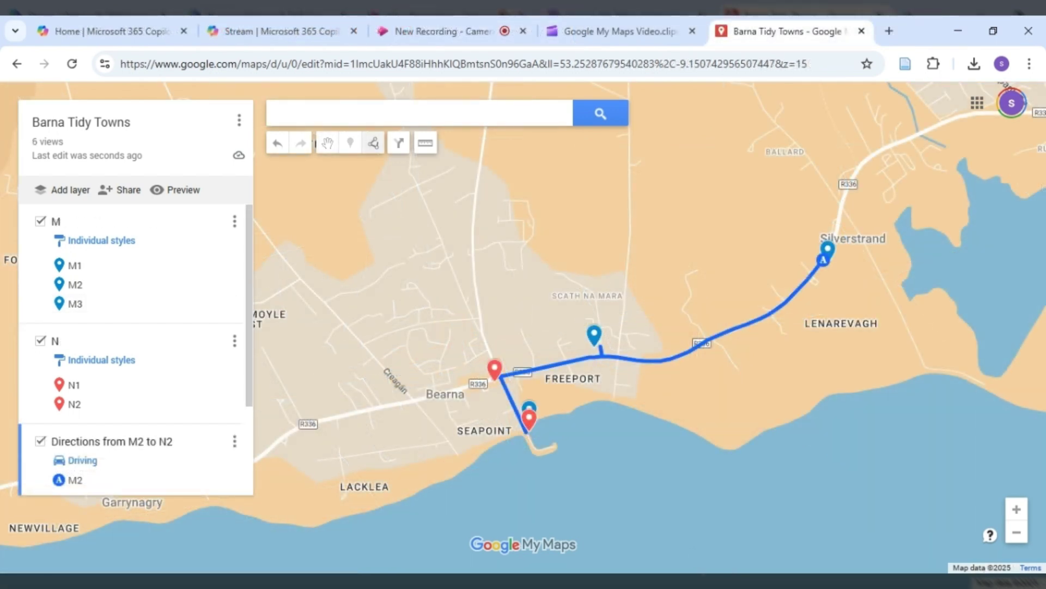
# Share the map so that anyone with the link can view it, and copy the sharing link
pyautogui.click(128, 190)
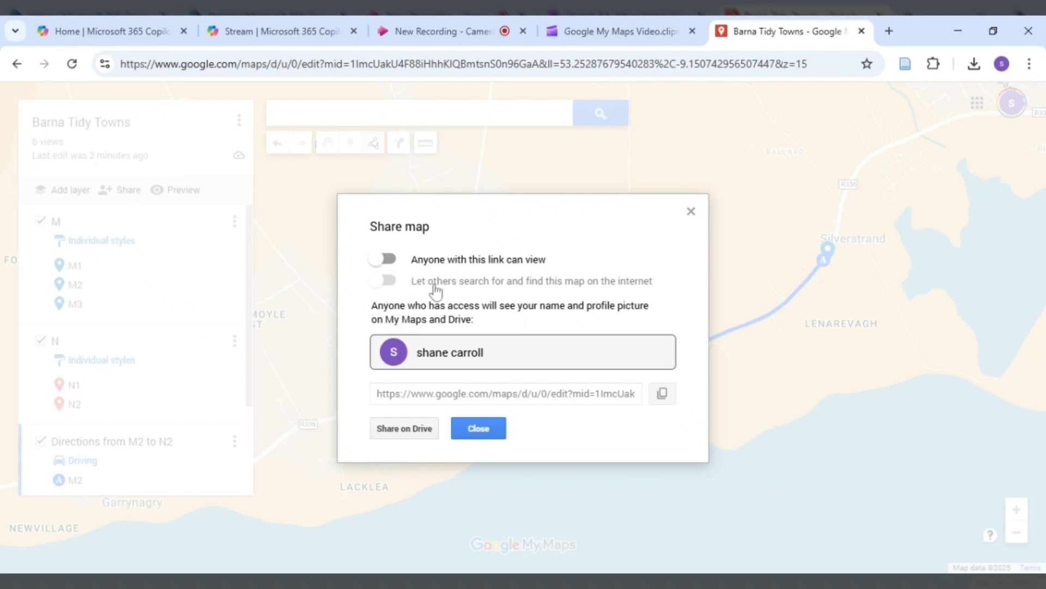
pyautogui.click(389, 261)
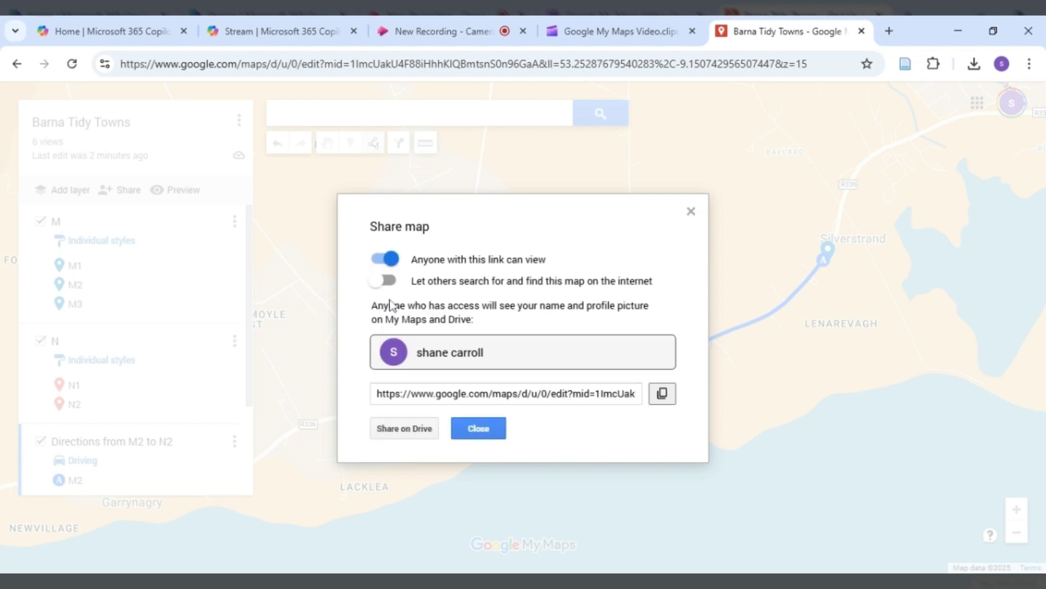
pyautogui.click(663, 394)
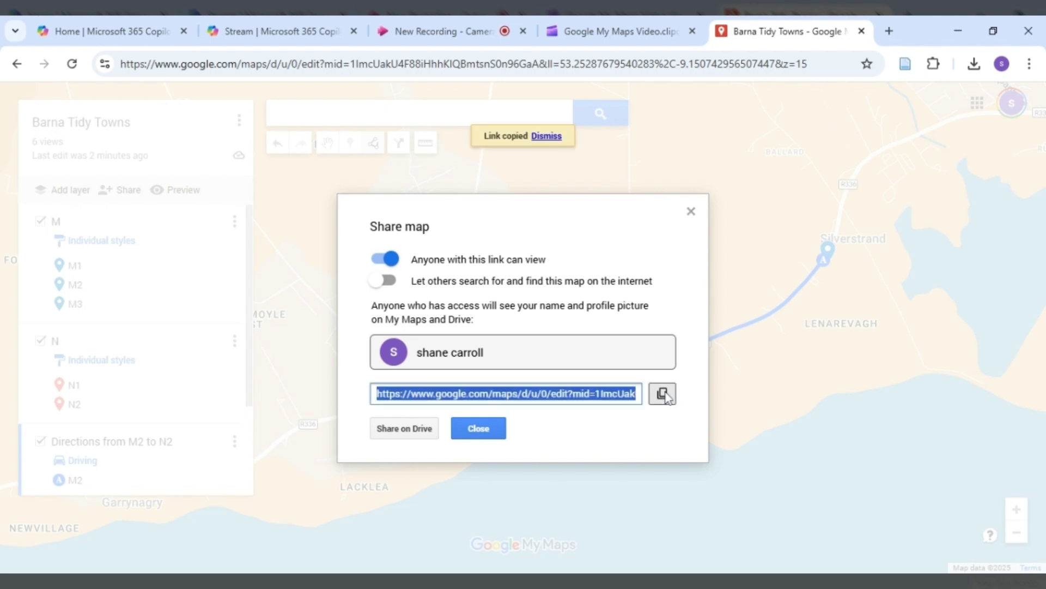
pyautogui.click(480, 430)
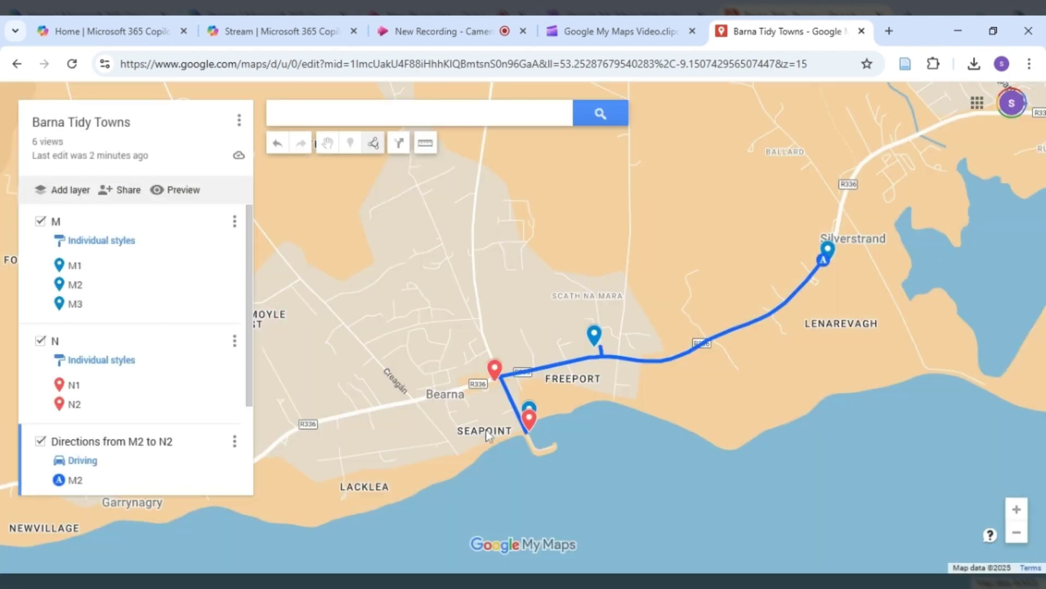
# Open the copied map sharing link in a new browser tab
pyautogui.click(886, 33)
pyautogui.hotkey('ctrl', 'v')
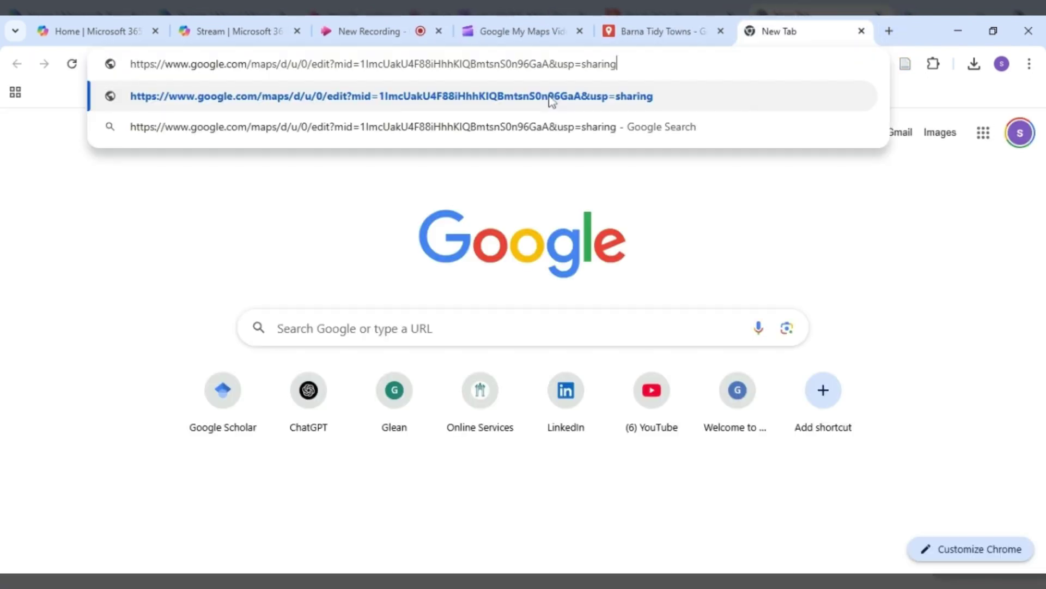
pyautogui.press('Return')
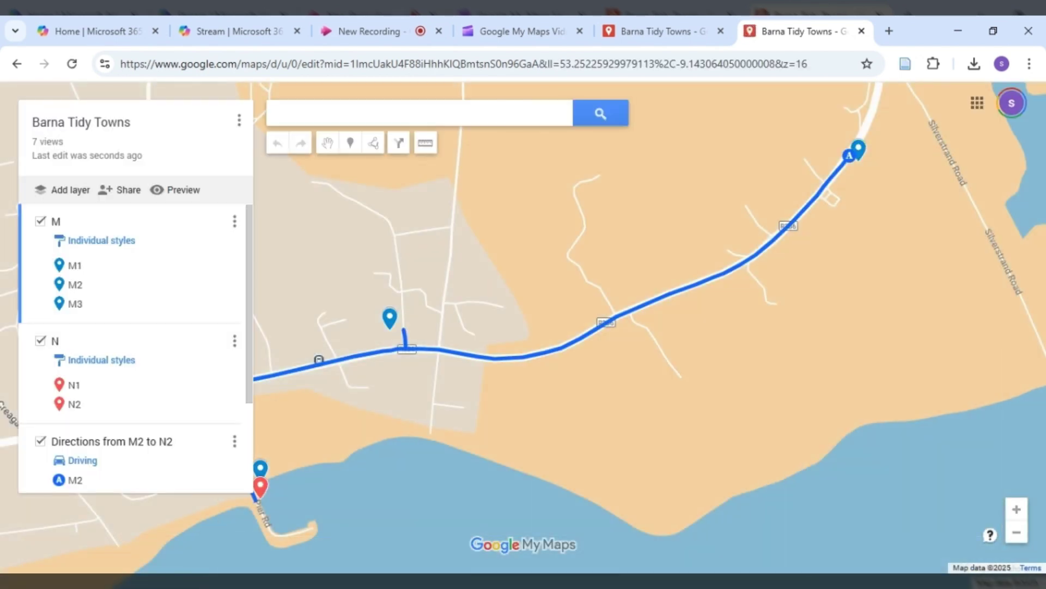
# Preview the map in view-only mode and set up a print of it in Landscape orientation
pyautogui.click(185, 190)
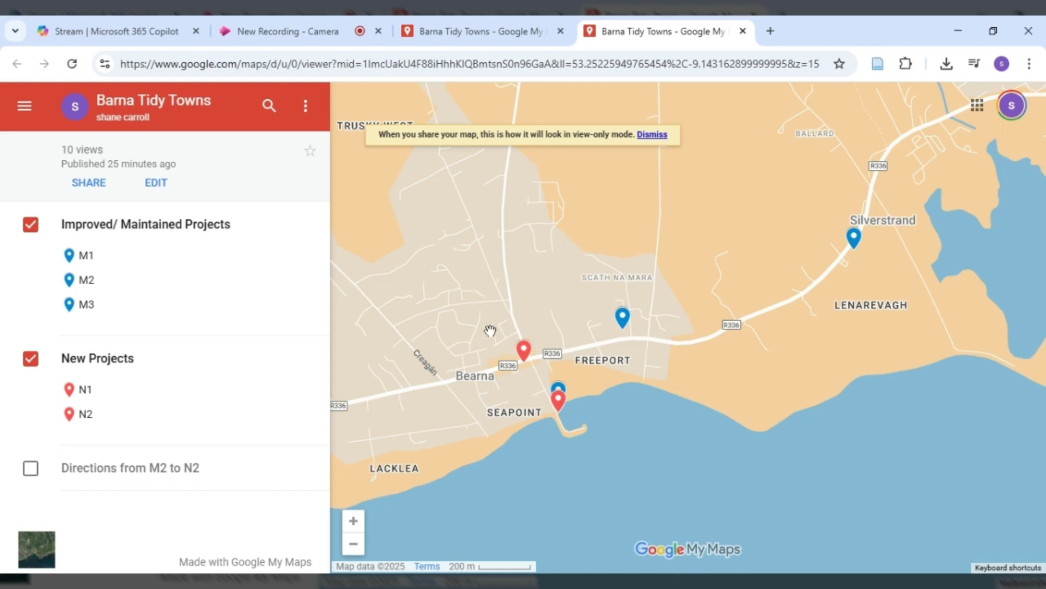
pyautogui.click(306, 109)
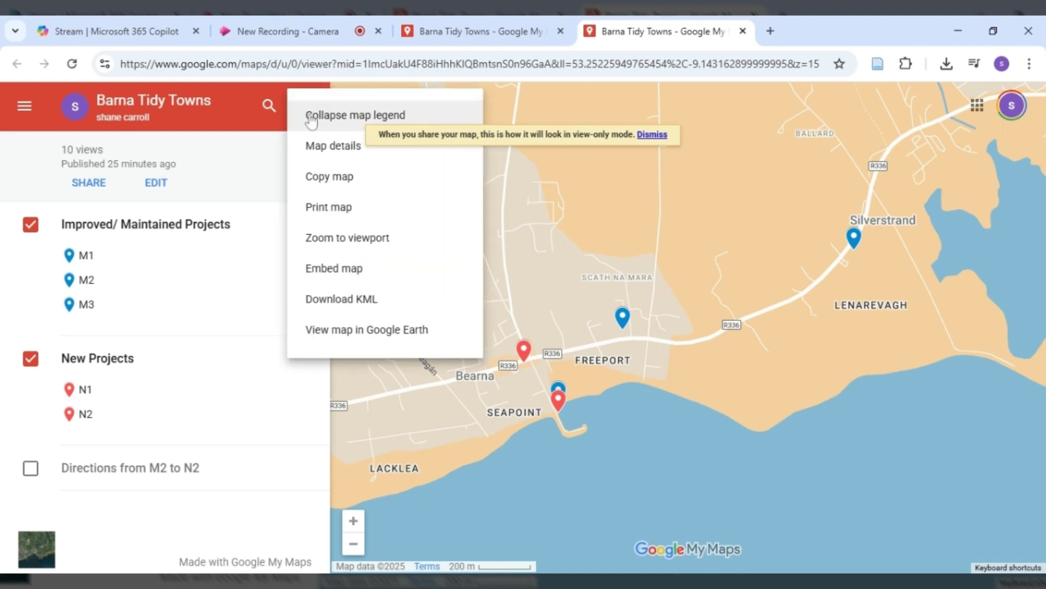
pyautogui.click(339, 214)
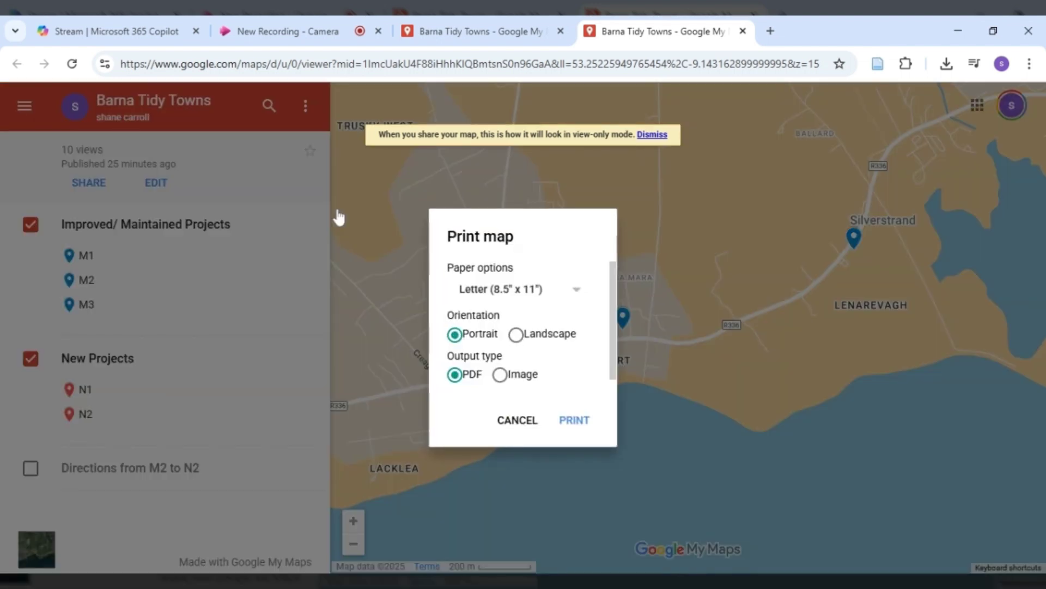
pyautogui.click(515, 337)
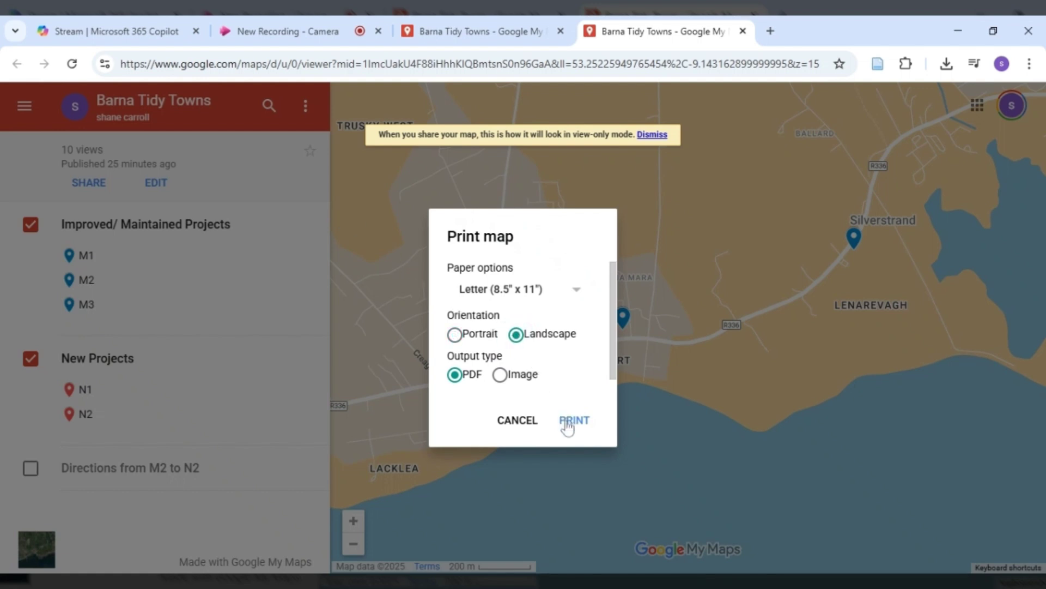